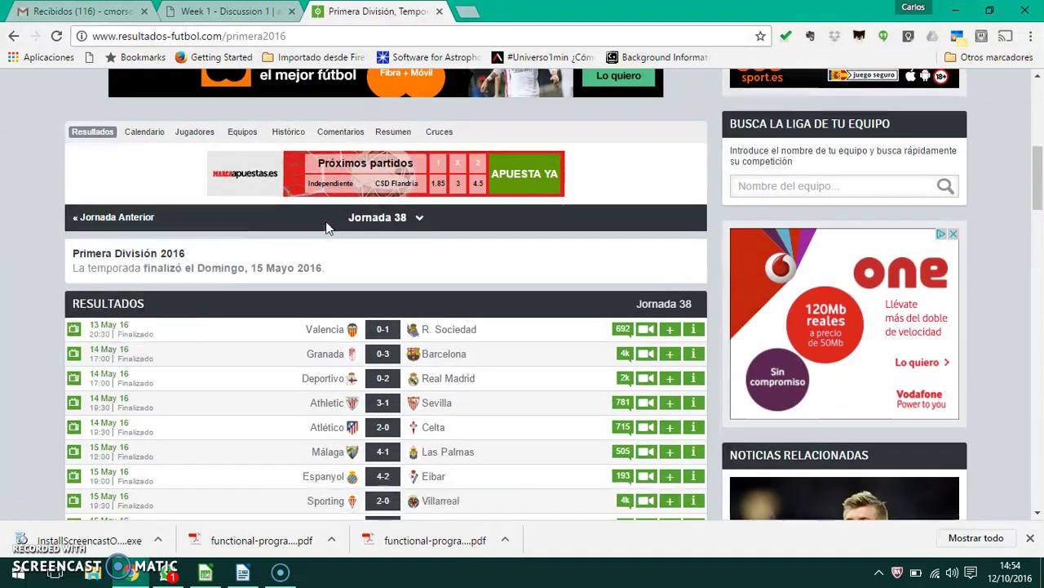
Look over the Primera División 2016 page, including its league standings table.
{"action": "scroll", "coordinate": [327, 224], "scroll_direction": "up", "scroll_amount": 5}
{"action": "scroll", "coordinate": [326, 221], "scroll_direction": "up", "scroll_amount": 2}
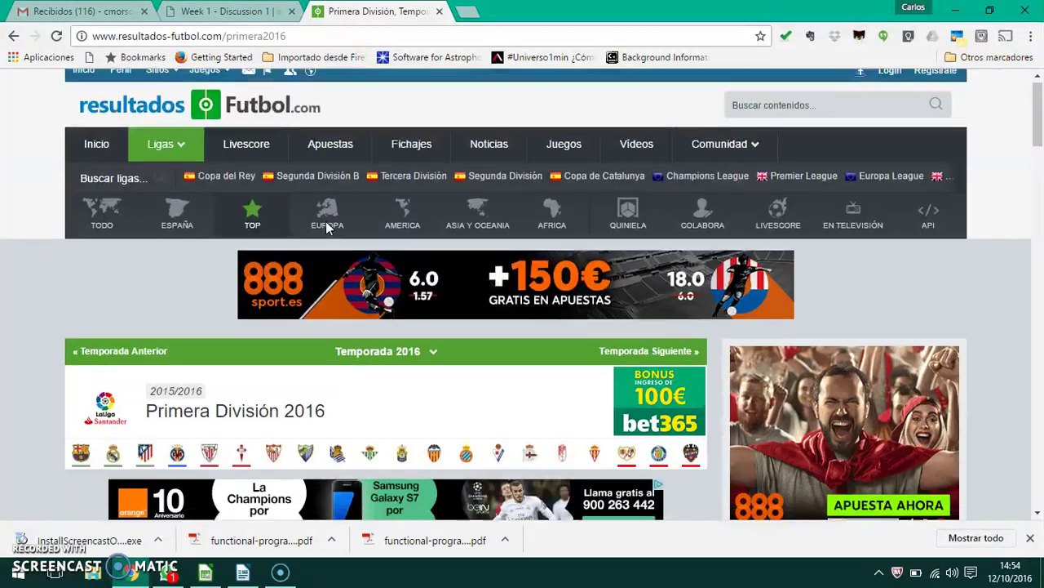
{"action": "left_click", "coordinate": [239, 186]}
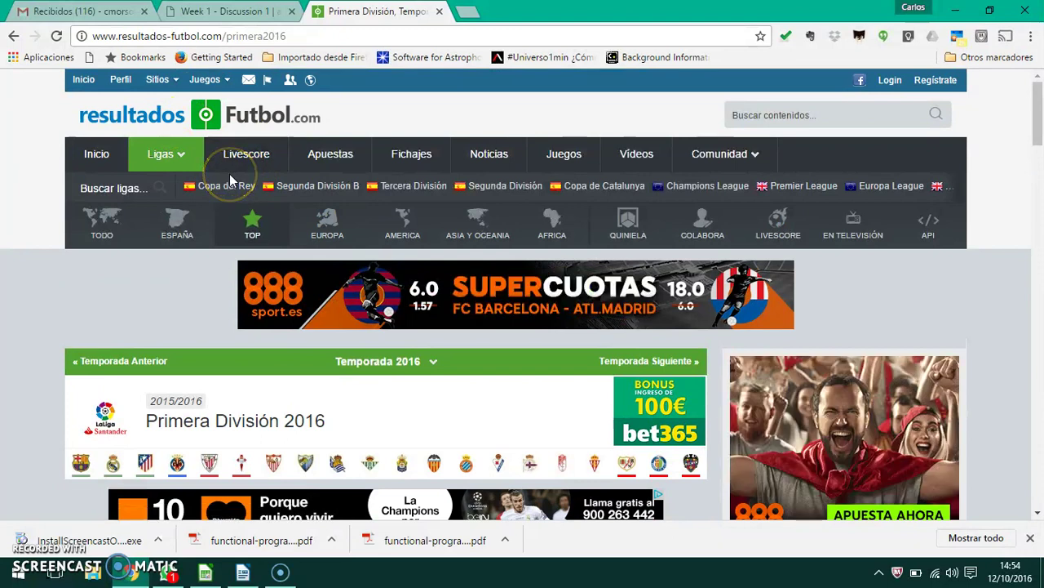
{"action": "scroll", "coordinate": [231, 179], "scroll_direction": "down", "scroll_amount": 3}
{"action": "scroll", "coordinate": [231, 180], "scroll_direction": "down", "scroll_amount": 10}
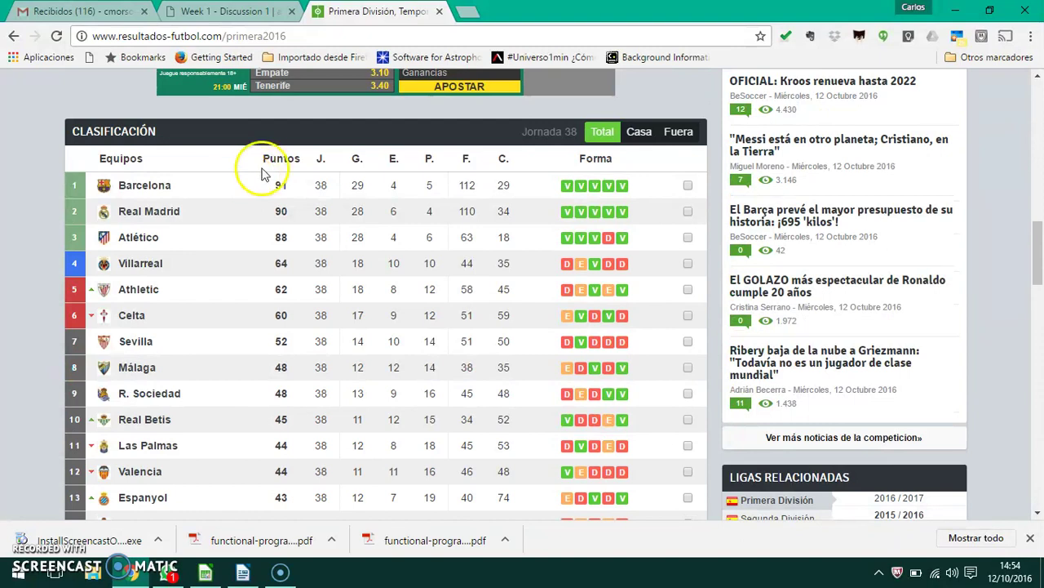
{"action": "scroll", "coordinate": [262, 164], "scroll_direction": "up", "scroll_amount": 10}
{"action": "scroll", "coordinate": [263, 167], "scroll_direction": "up", "scroll_amount": 3}
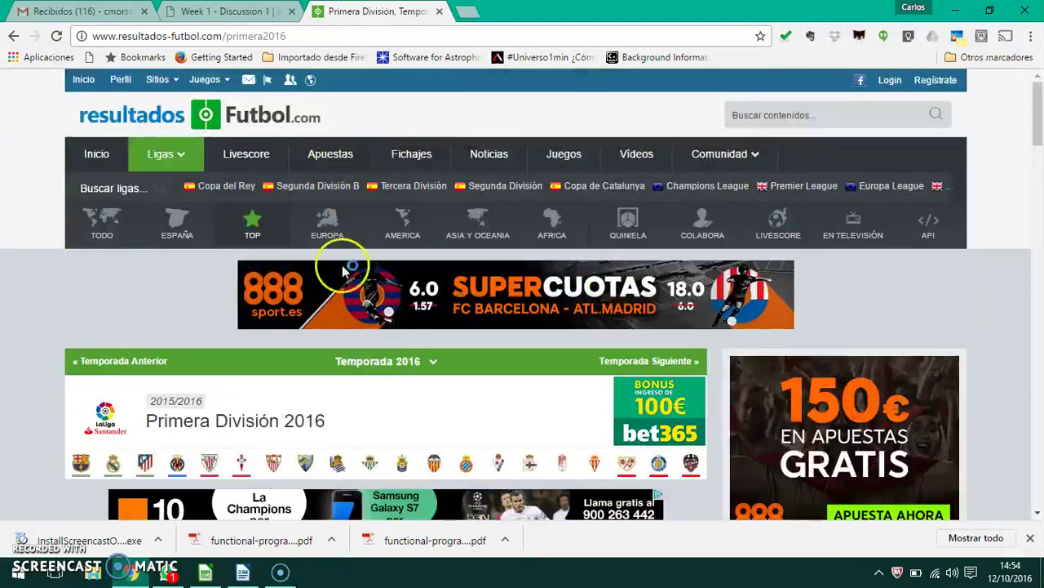
Expand the Temporada 2016 season list and look through the available seasons and the Jornada 38 results.
{"action": "left_click", "coordinate": [430, 369]}
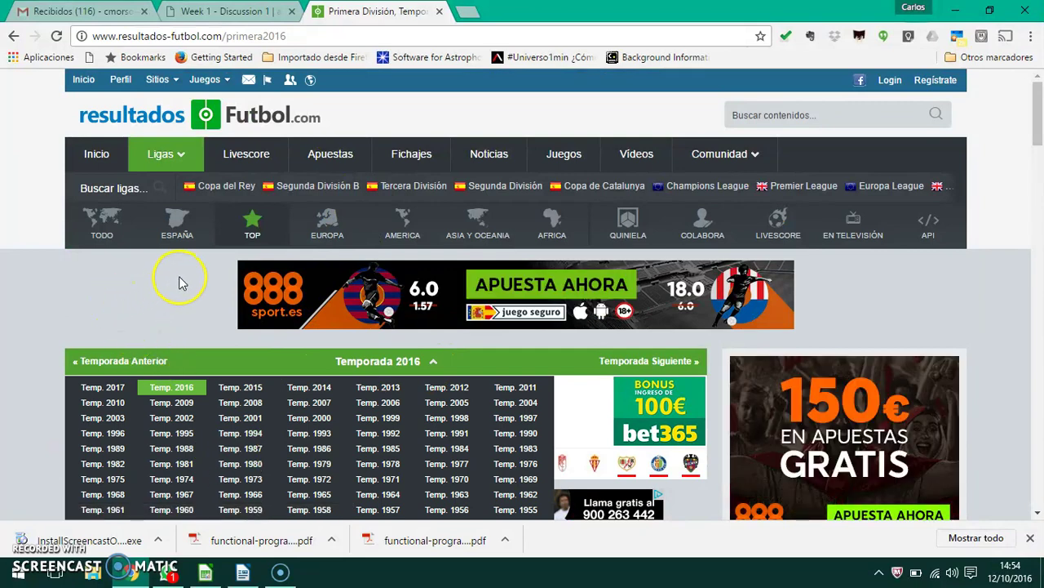
{"action": "scroll", "coordinate": [179, 280], "scroll_direction": "down", "scroll_amount": 3}
{"action": "scroll", "coordinate": [204, 220], "scroll_direction": "down", "scroll_amount": 3}
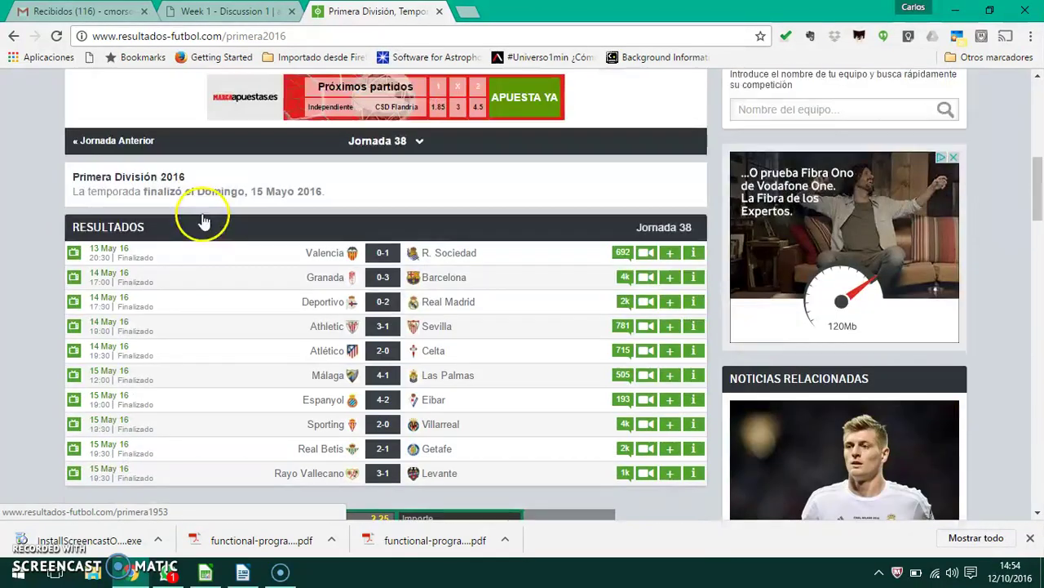
{"action": "scroll", "coordinate": [204, 220], "scroll_direction": "up", "scroll_amount": 6}
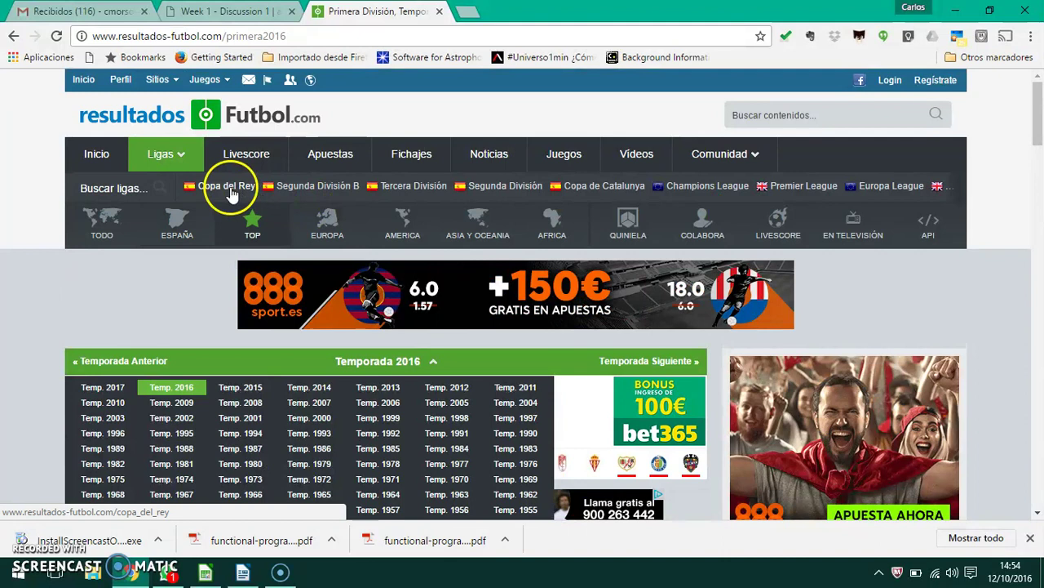
Open the Europa leagues page and browse its featured matches.
{"action": "left_click", "coordinate": [326, 227]}
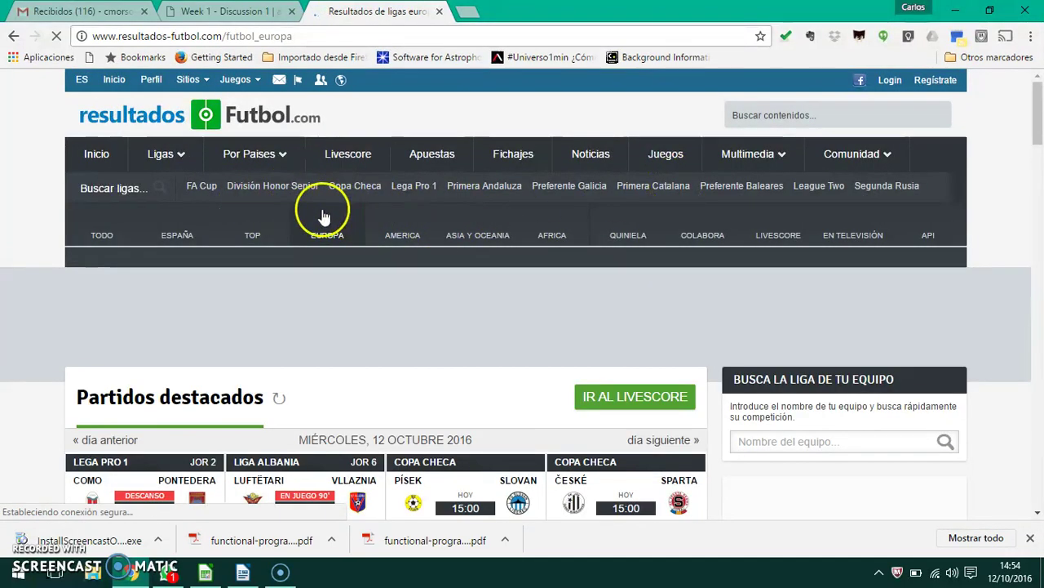
{"action": "scroll", "coordinate": [292, 213], "scroll_direction": "down", "scroll_amount": 10}
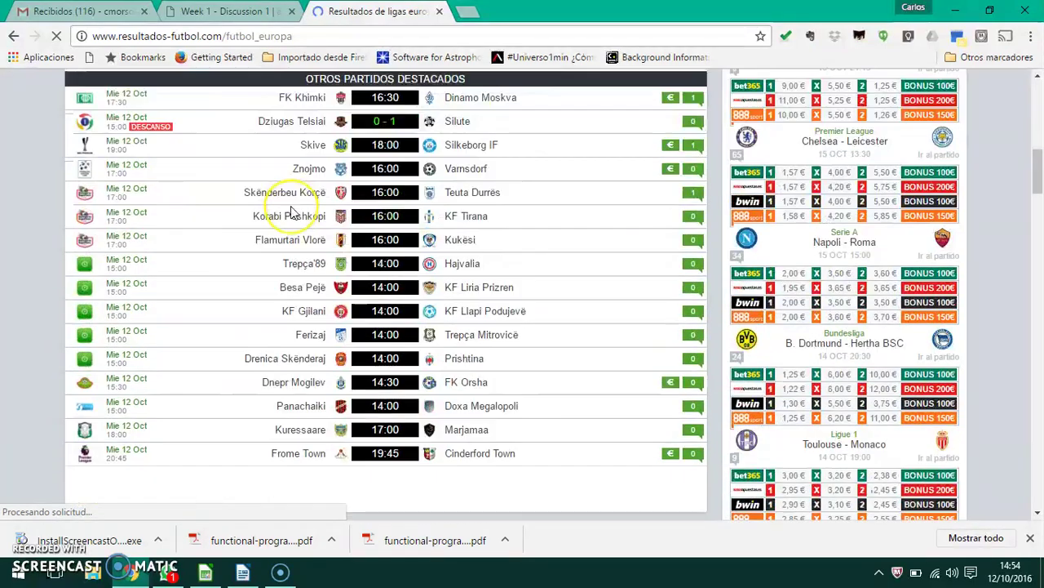
{"action": "scroll", "coordinate": [291, 211], "scroll_direction": "down", "scroll_amount": 10}
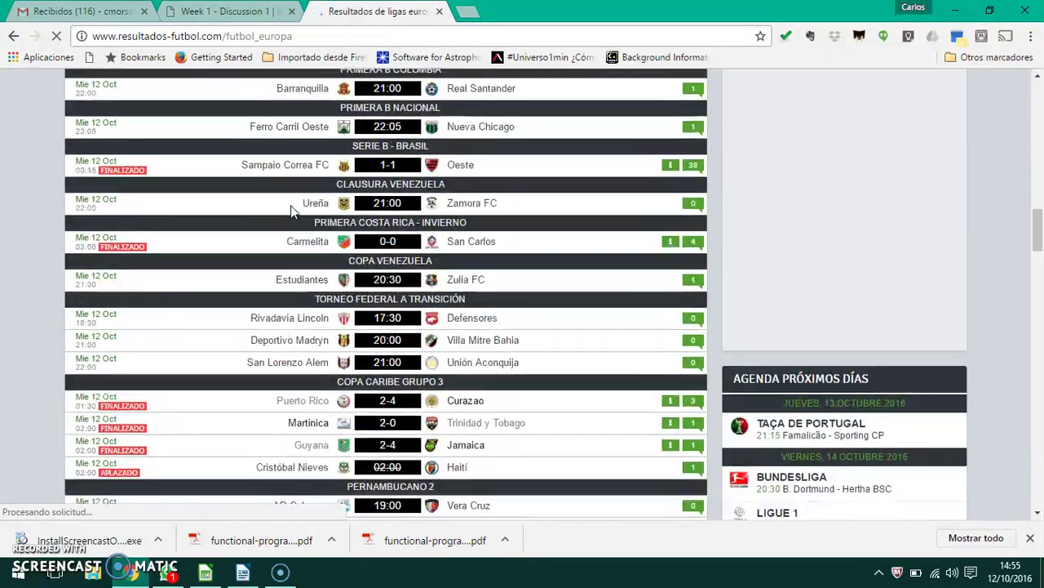
{"action": "scroll", "coordinate": [291, 210], "scroll_direction": "up", "scroll_amount": 20}
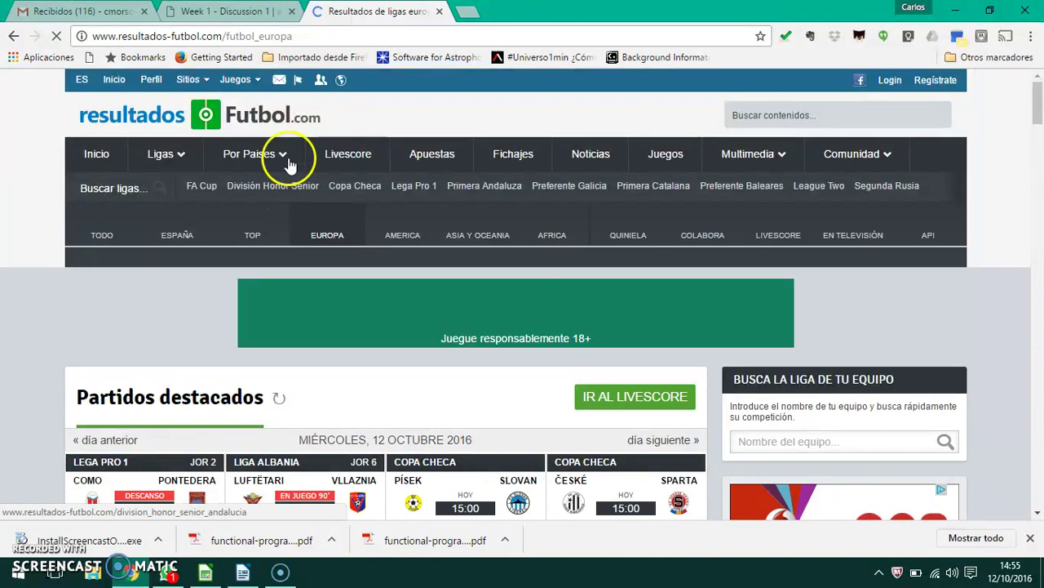
Switch to LibreOffice Calc and review the 1div española, Premiere League and Bundesliga sheets, ending on 1div española.
{"action": "left_click", "coordinate": [205, 572]}
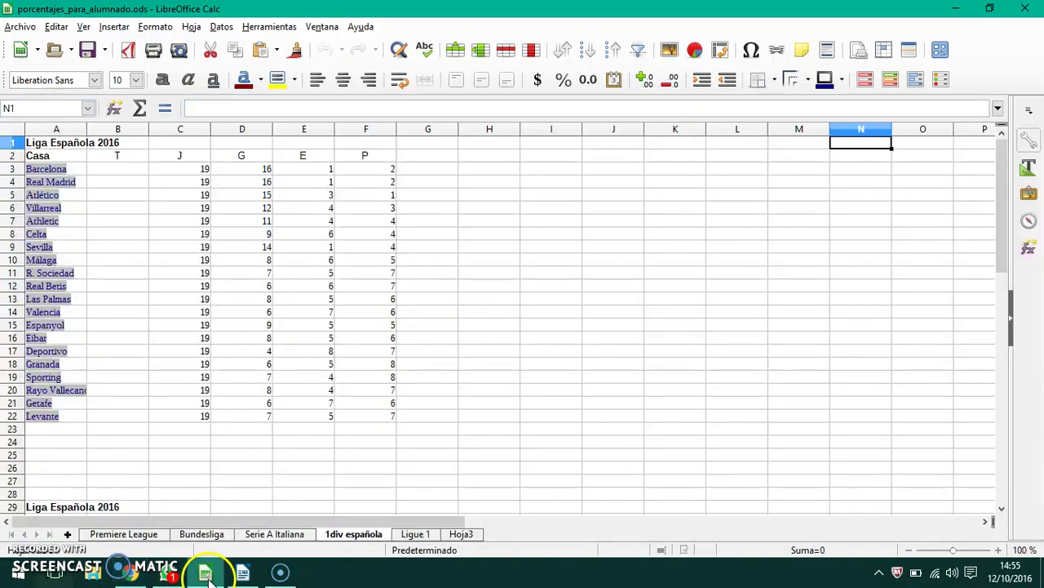
{"action": "left_click", "coordinate": [102, 182]}
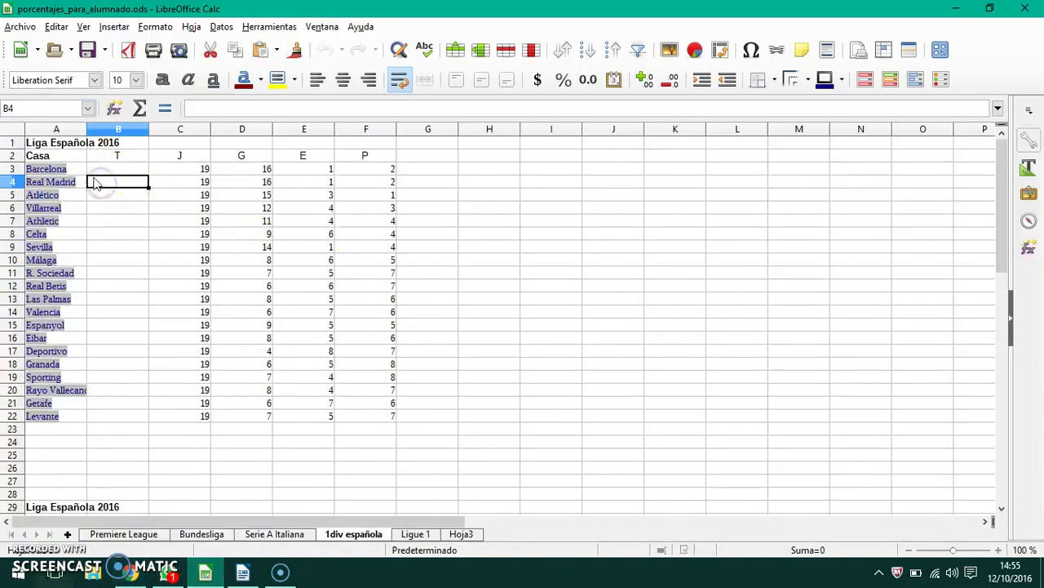
{"action": "left_click", "coordinate": [65, 143]}
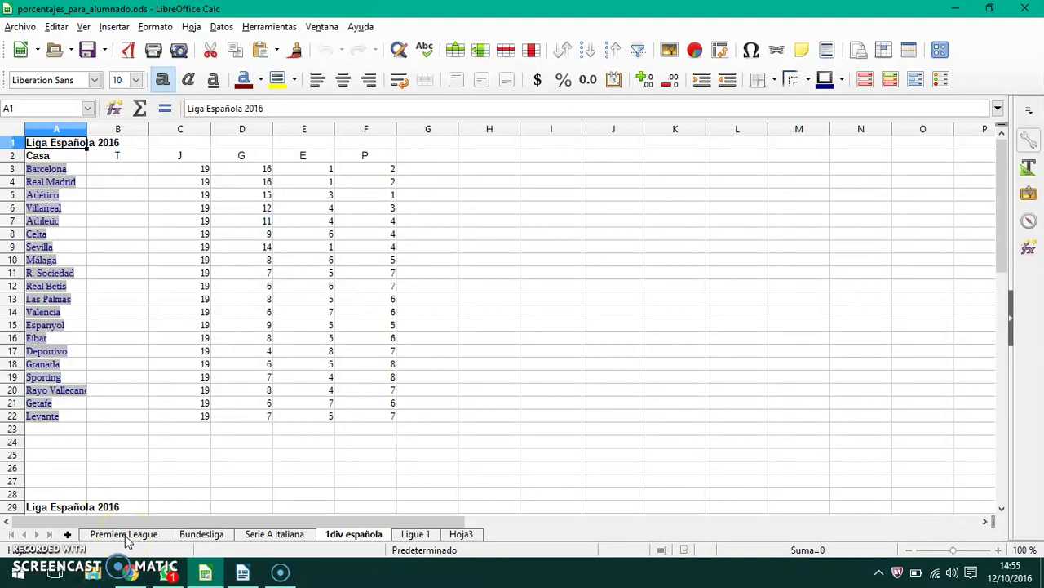
{"action": "left_click", "coordinate": [124, 534]}
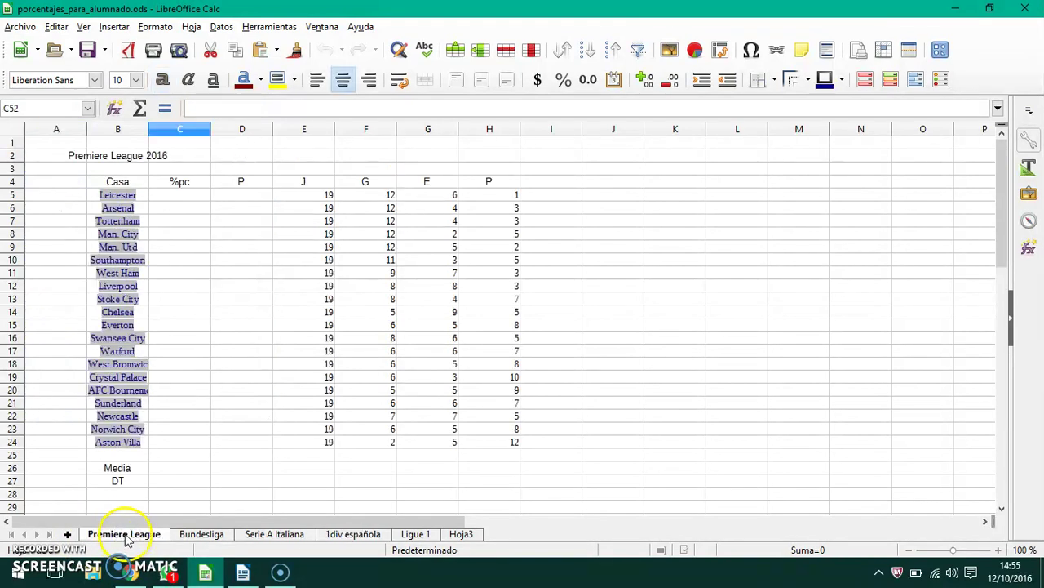
{"action": "left_click", "coordinate": [184, 536]}
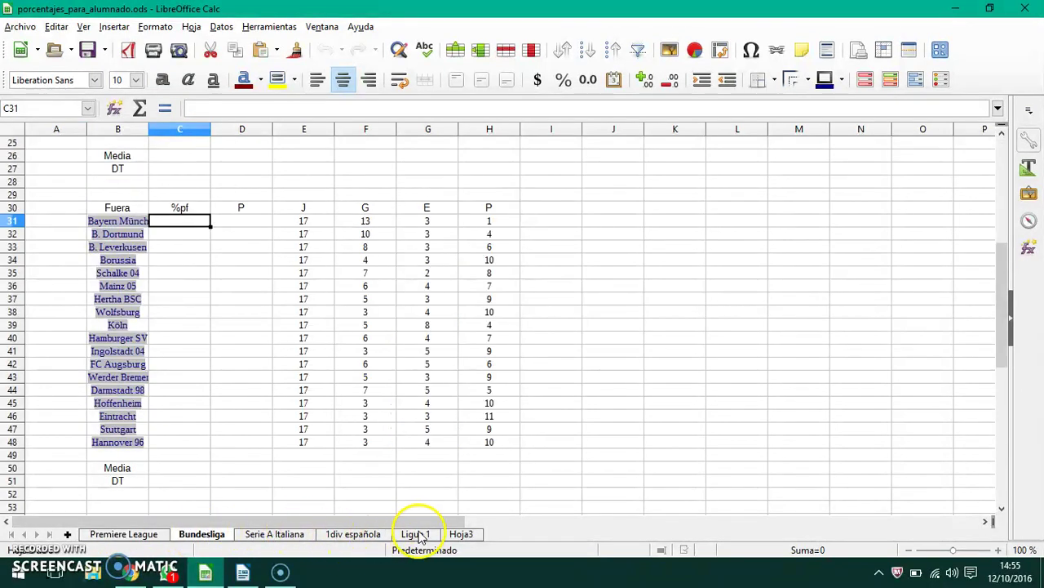
{"action": "left_click", "coordinate": [341, 535]}
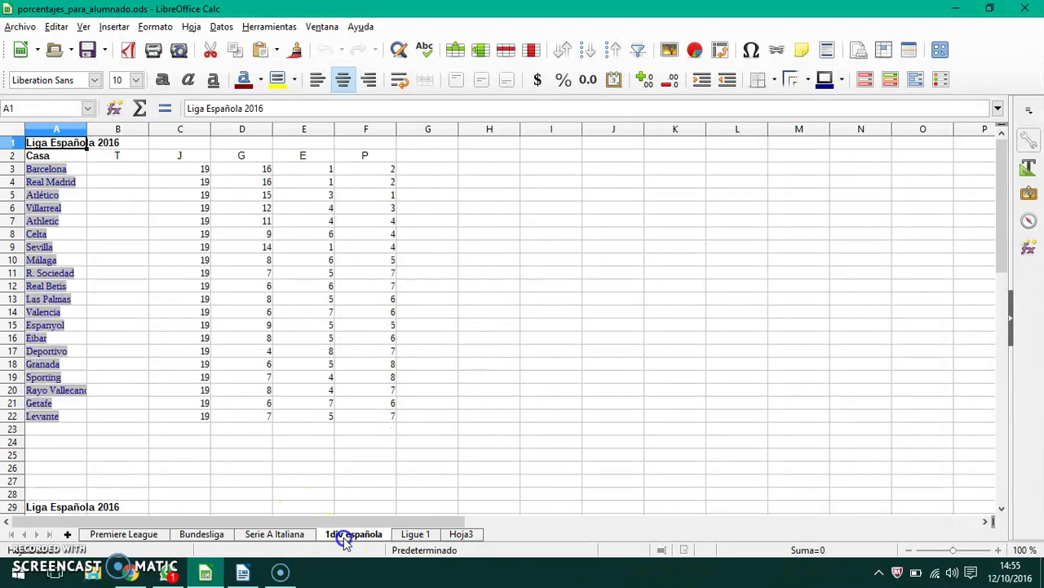
Examine the empty T column and the Casa and Fuera tables of Liga Española 2016.
{"action": "left_click", "coordinate": [109, 169]}
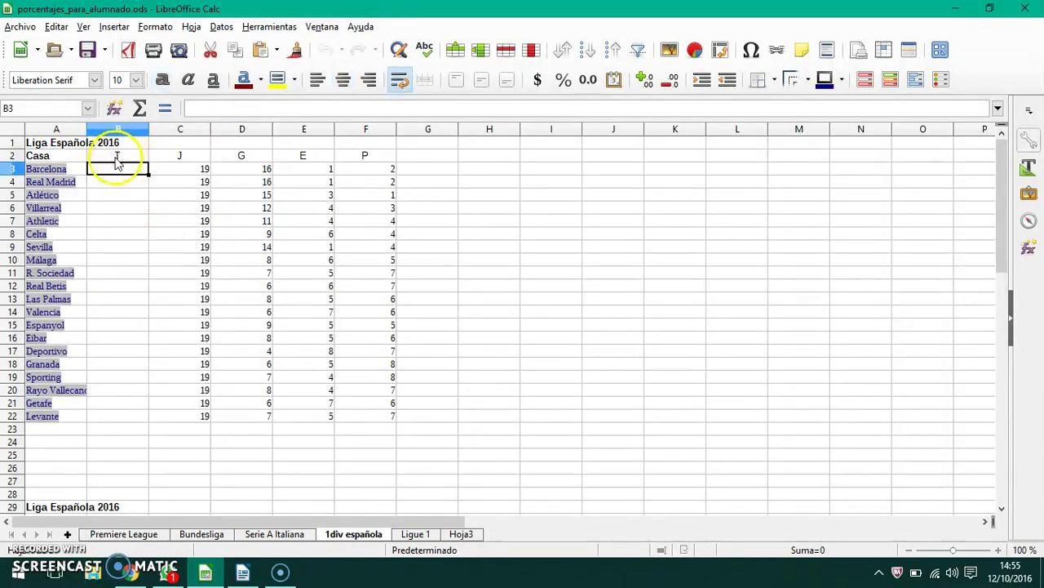
{"action": "left_click", "coordinate": [118, 173]}
{"action": "left_click", "coordinate": [128, 175]}
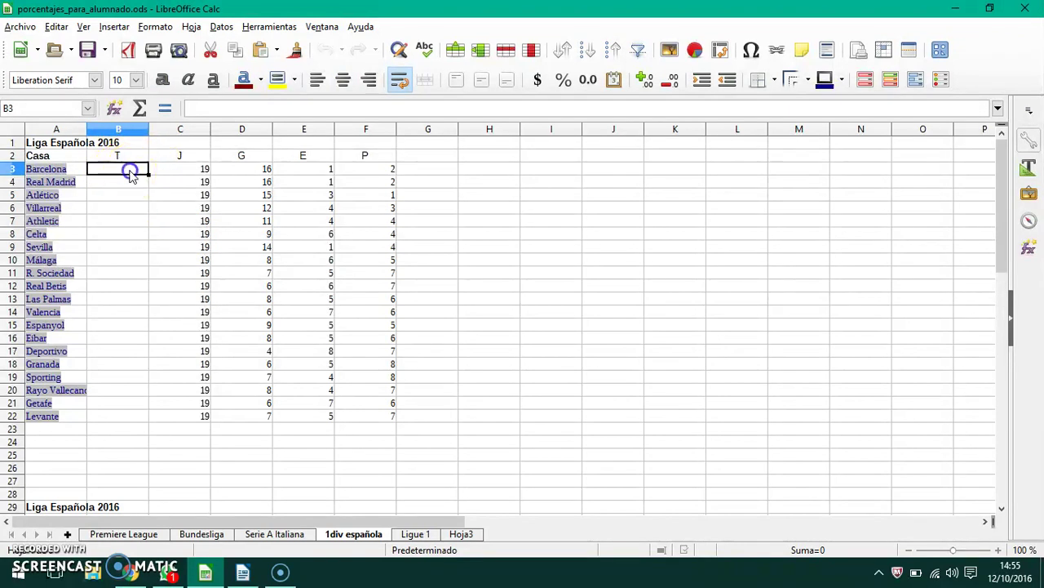
{"action": "left_click", "coordinate": [51, 155]}
{"action": "scroll", "coordinate": [127, 196], "scroll_direction": "down", "scroll_amount": 2}
{"action": "scroll", "coordinate": [126, 196], "scroll_direction": "down", "scroll_amount": 7}
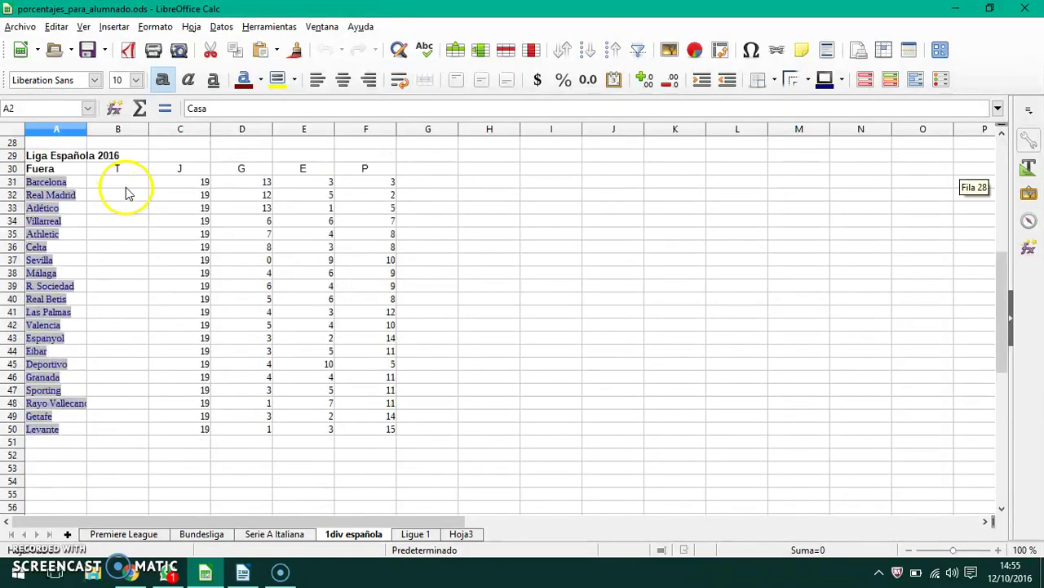
{"action": "left_click", "coordinate": [51, 169]}
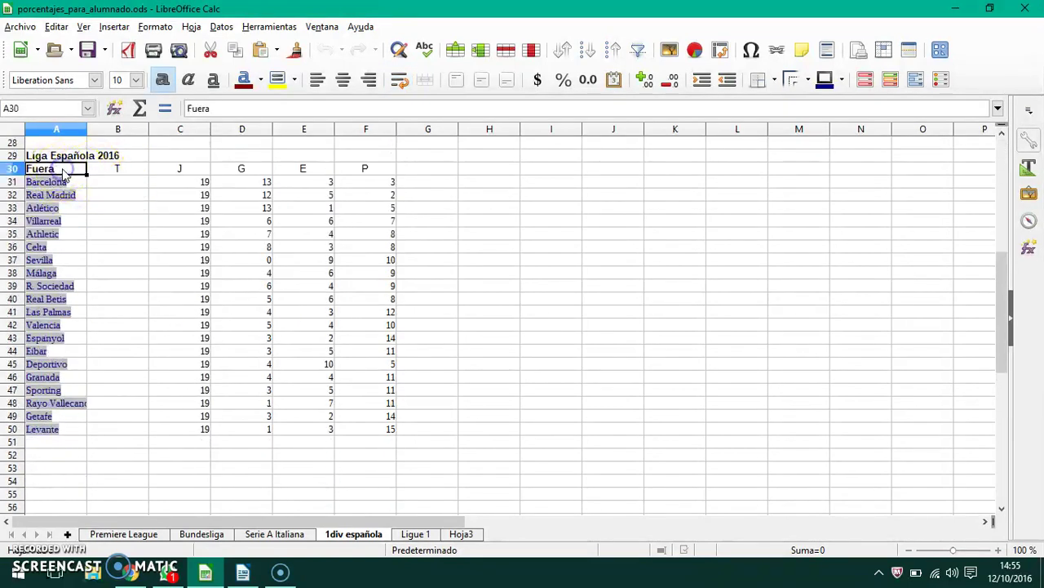
{"action": "scroll", "coordinate": [109, 182], "scroll_direction": "up", "scroll_amount": 9}
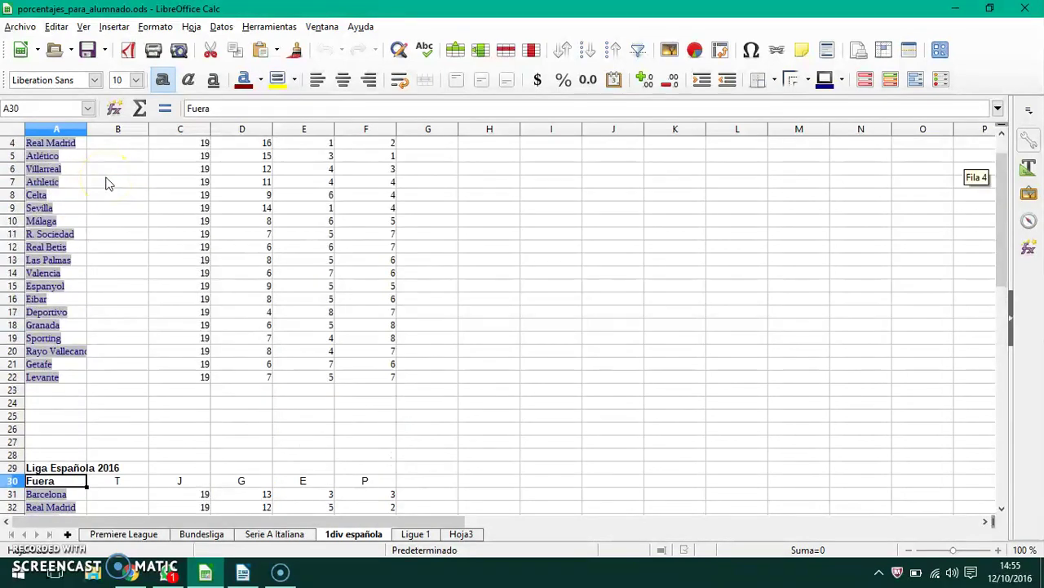
Enter the formula =3*D3+1*E3 in cell B3 to compute Barcelona's home points.
{"action": "left_click", "coordinate": [133, 170]}
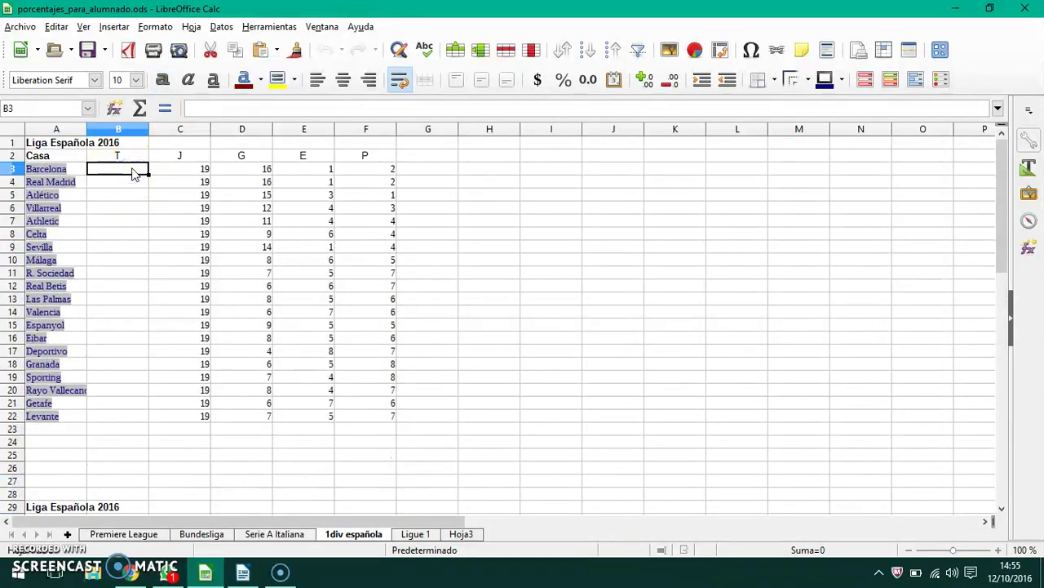
{"action": "left_click", "coordinate": [139, 175]}
{"action": "type", "text": "=3*"}
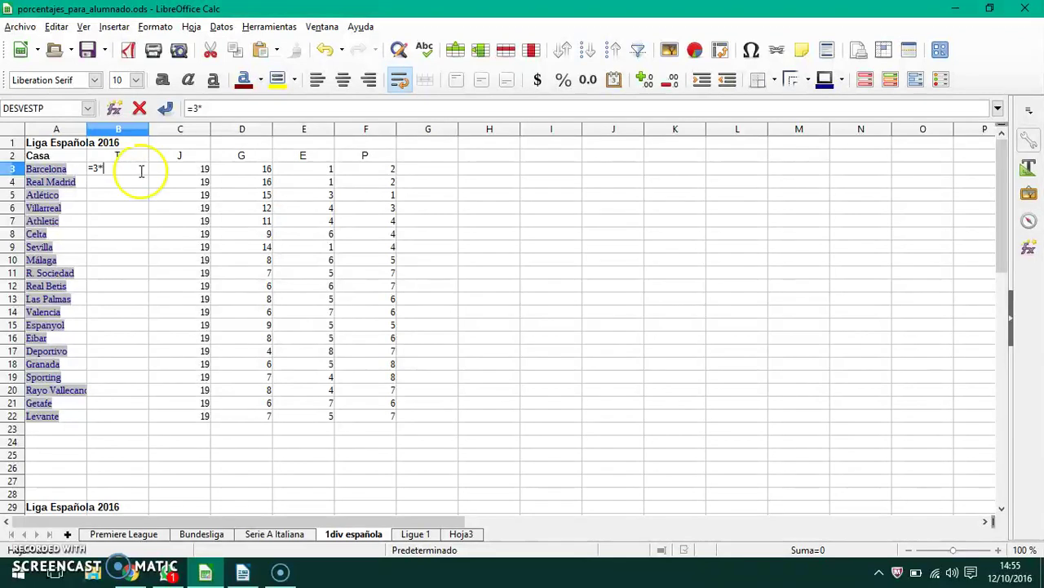
{"action": "left_click", "coordinate": [243, 172]}
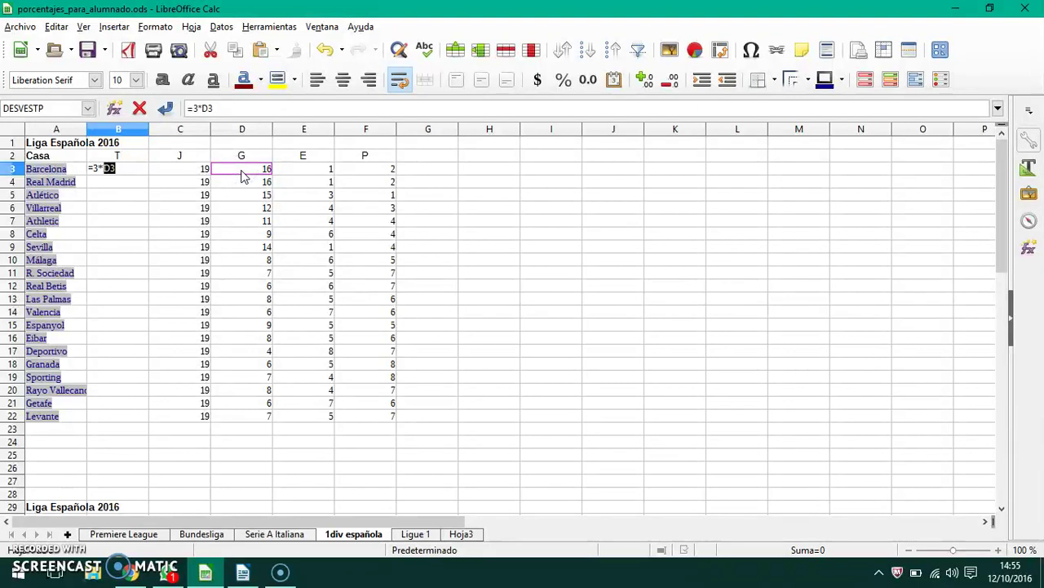
{"action": "left_click", "coordinate": [218, 107]}
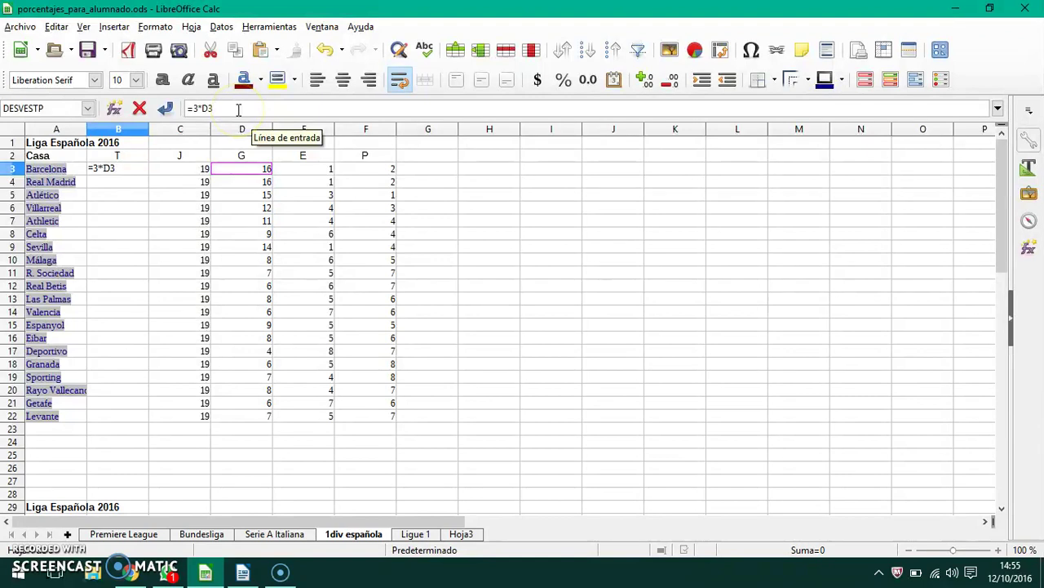
{"action": "type", "text": "+"}
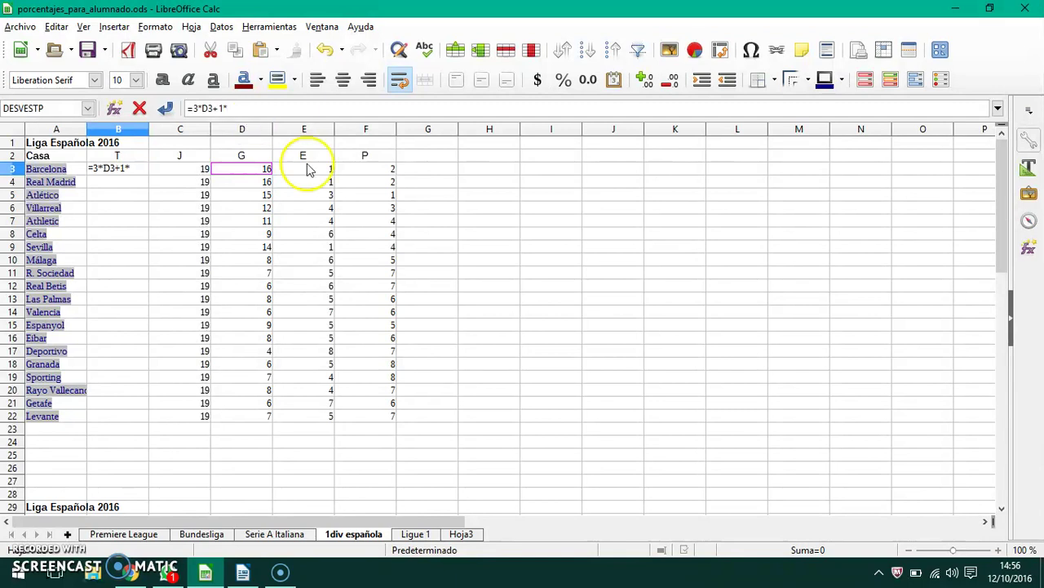
{"action": "type", "text": "1*"}
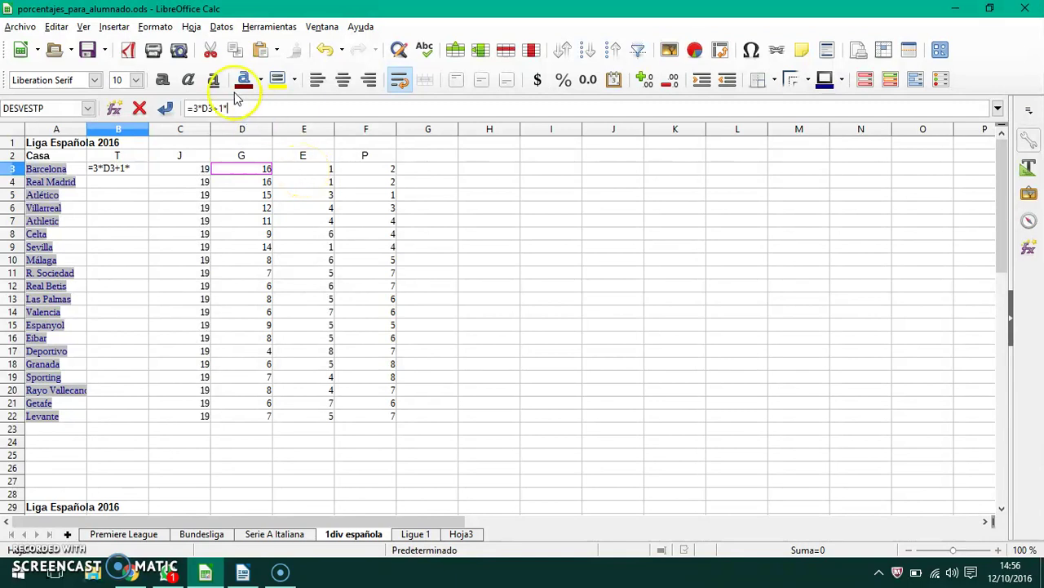
{"action": "type", "text": "E3"}
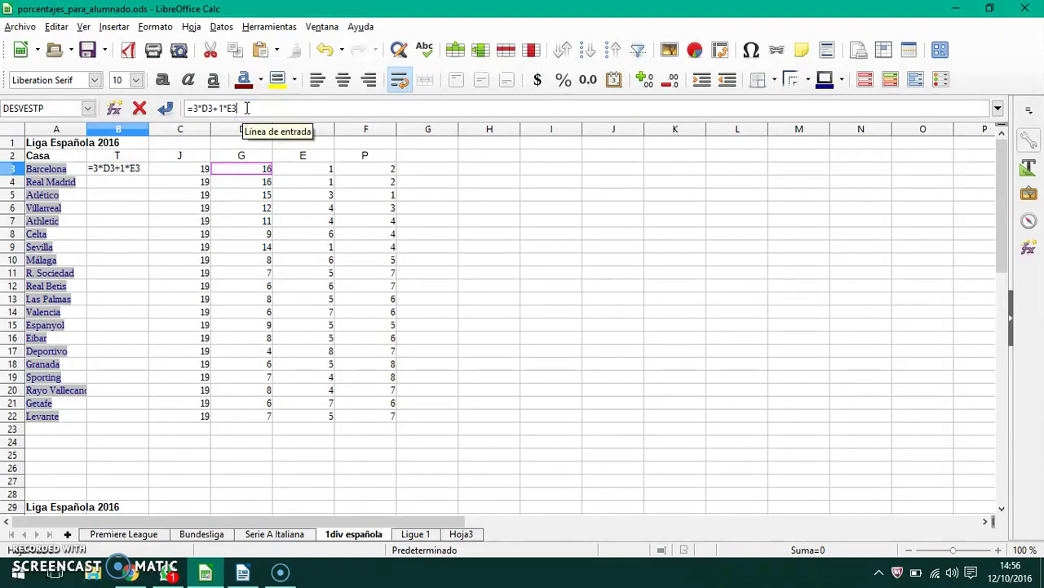
{"action": "key", "text": "Return"}
{"action": "left_click", "coordinate": [138, 169]}
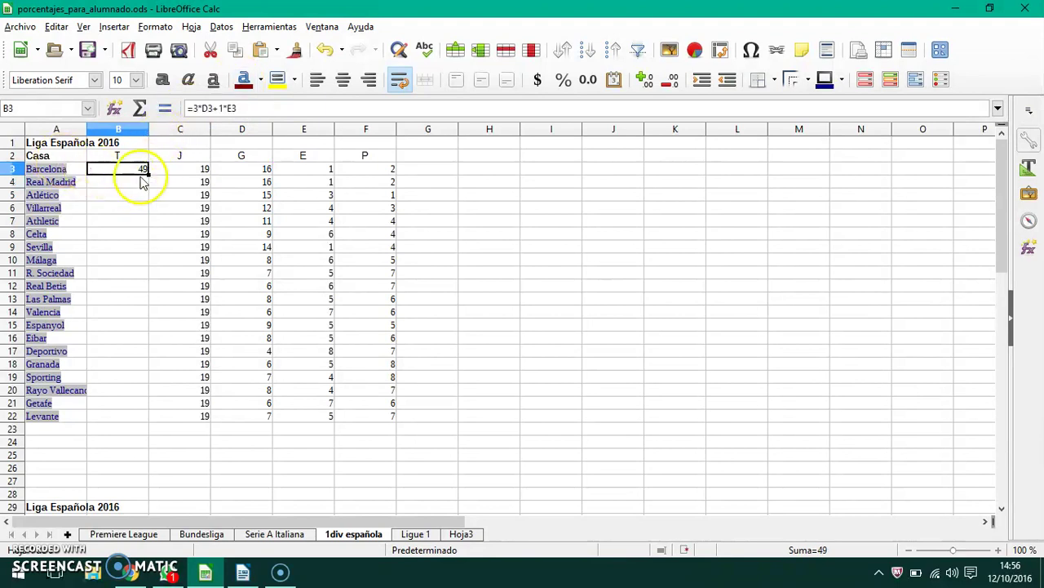
Fill the points formula from B3 down through B22 for all the teams in the Casa table.
{"action": "left_click", "coordinate": [140, 186]}
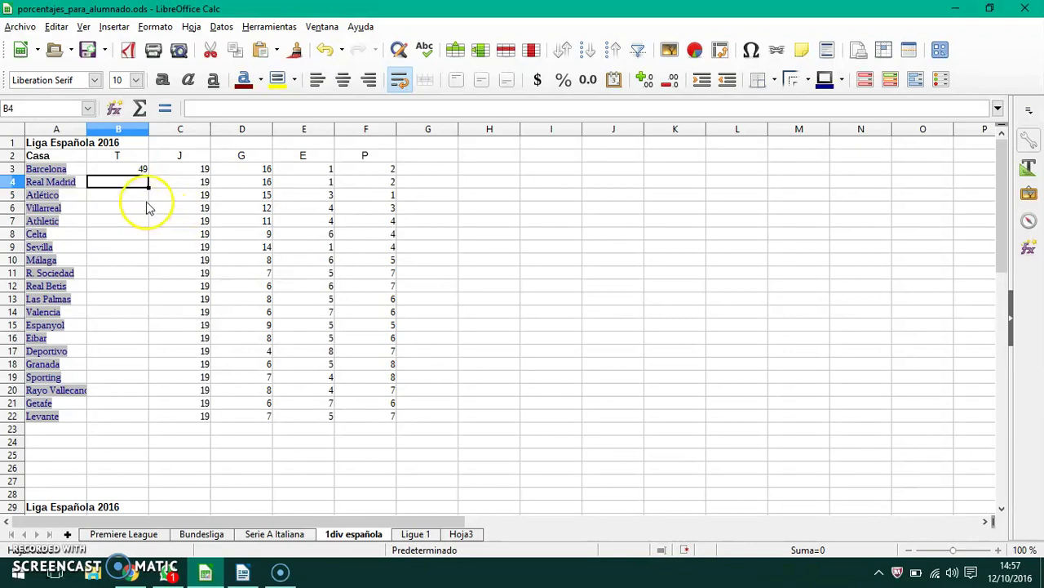
{"action": "left_click", "coordinate": [134, 170]}
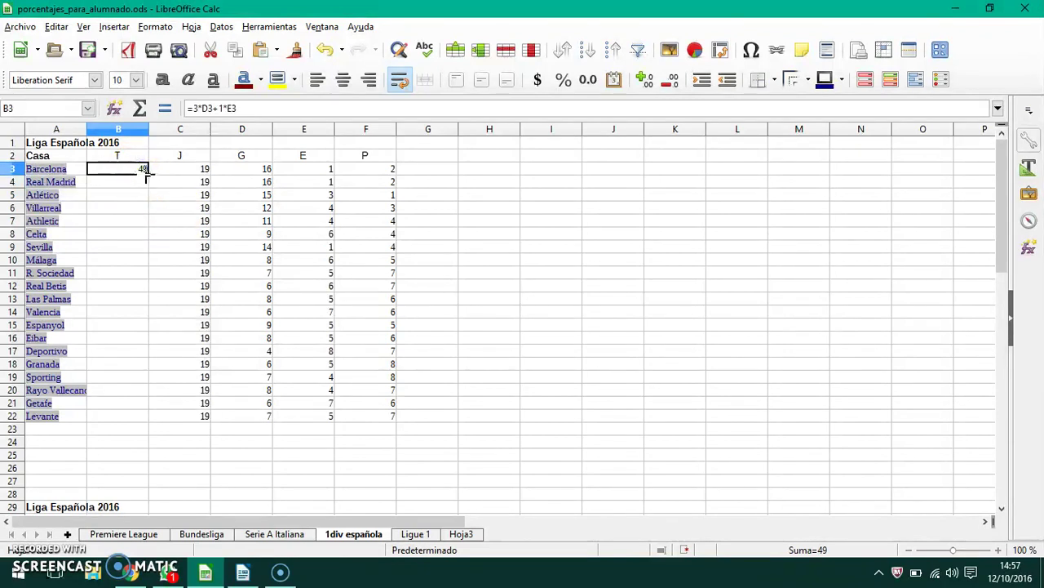
{"action": "left_click_drag", "start_coordinate": [148, 173], "coordinate": [142, 423]}
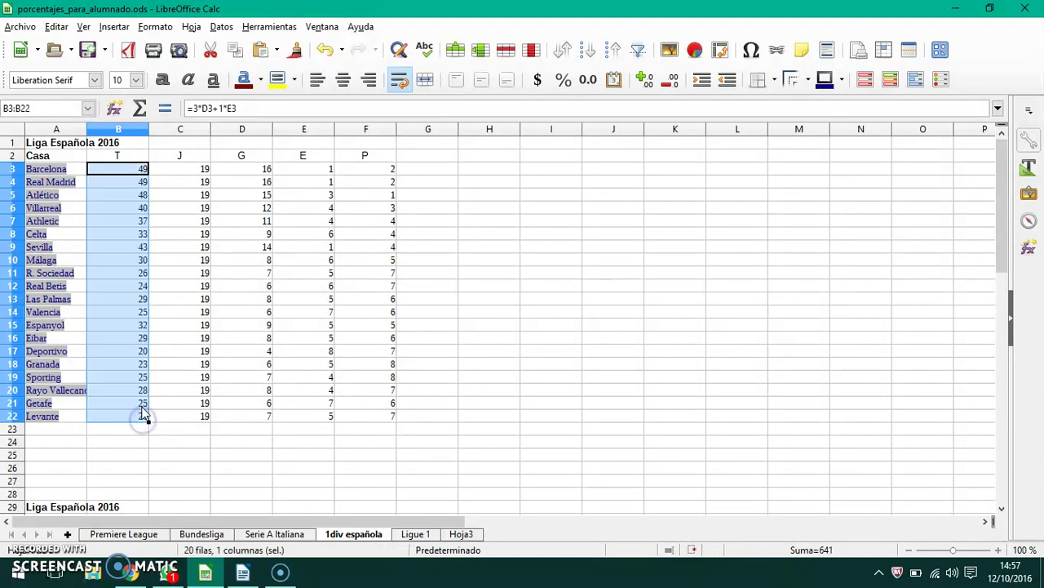
Check the copied points formulas in cells B4 through B8 of the T column.
{"action": "left_click", "coordinate": [133, 184]}
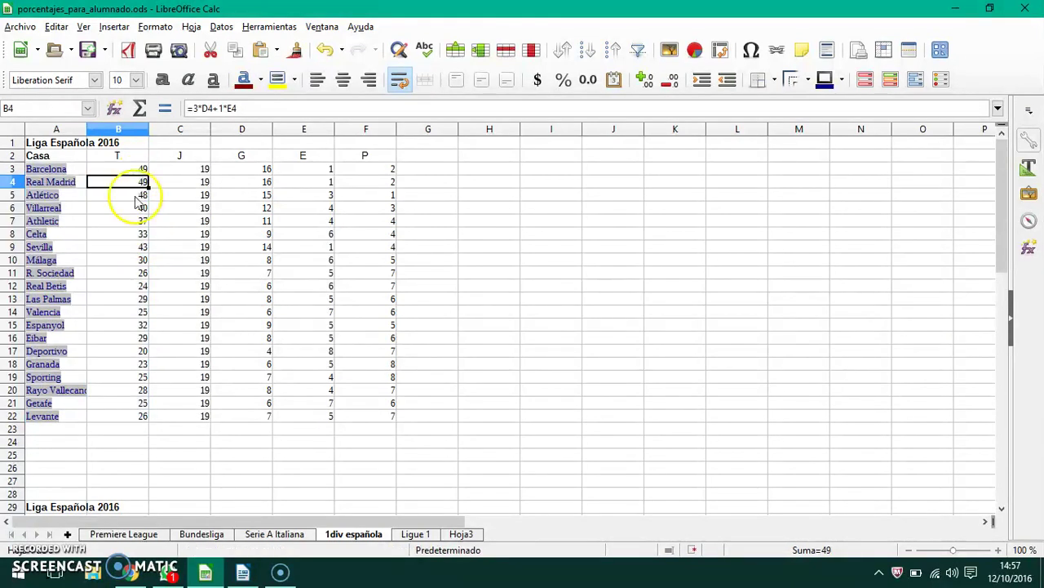
{"action": "left_click", "coordinate": [130, 197]}
{"action": "left_click", "coordinate": [131, 211]}
{"action": "left_click", "coordinate": [130, 221]}
{"action": "left_click", "coordinate": [132, 235]}
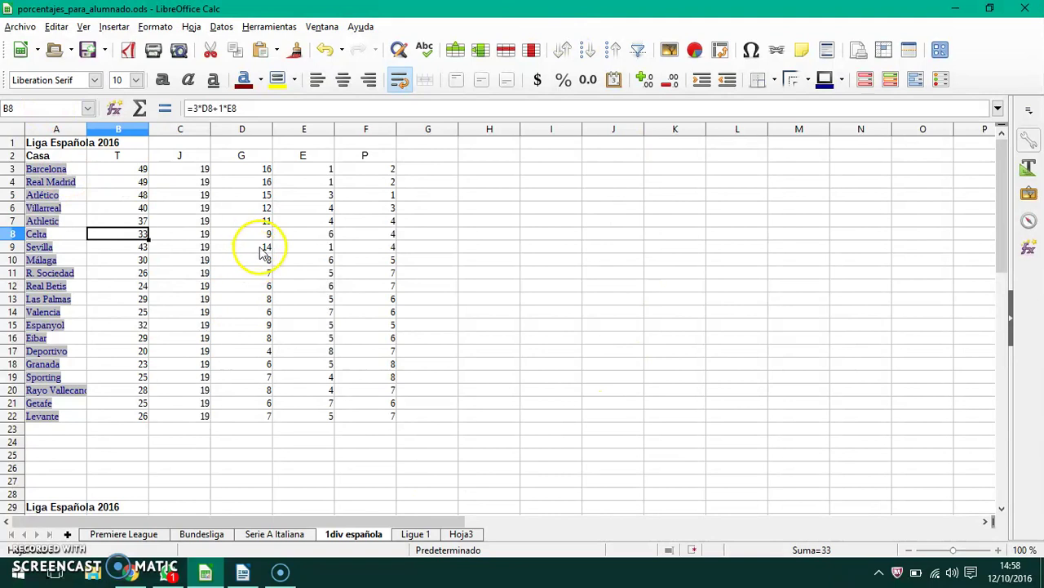
Examine how the points formulas in B3, B4 and B8 refer to their own rows' win and draw cells.
{"action": "mouse_move", "coordinate": [126, 170]}
{"action": "left_mouse_down"}
{"action": "mouse_move", "coordinate": [122, 268]}
{"action": "mouse_move", "coordinate": [111, 183]}
{"action": "mouse_move", "coordinate": [124, 173]}
{"action": "left_mouse_up"}
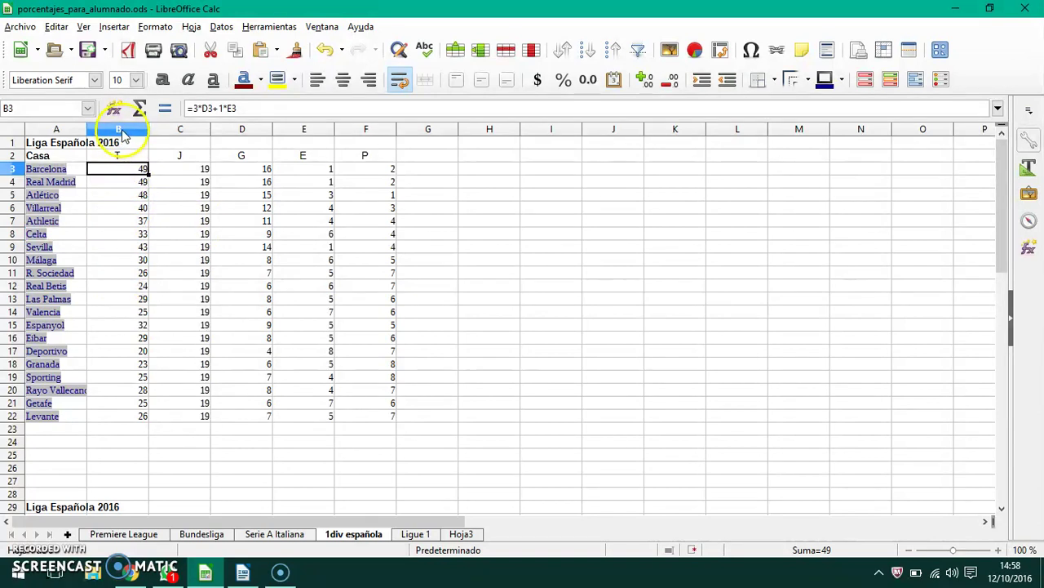
{"action": "left_click", "coordinate": [121, 129]}
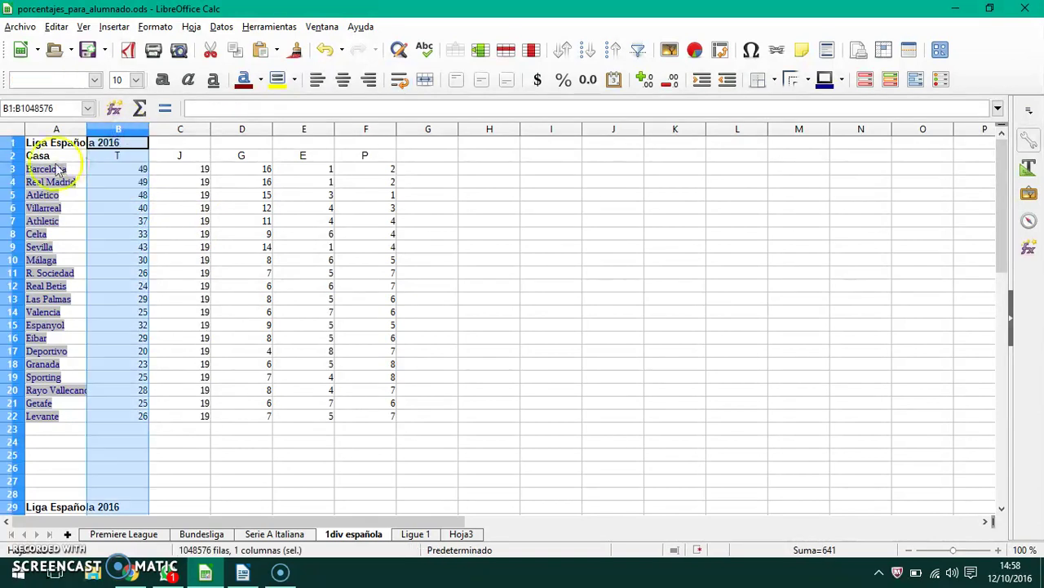
{"action": "left_click", "coordinate": [14, 168]}
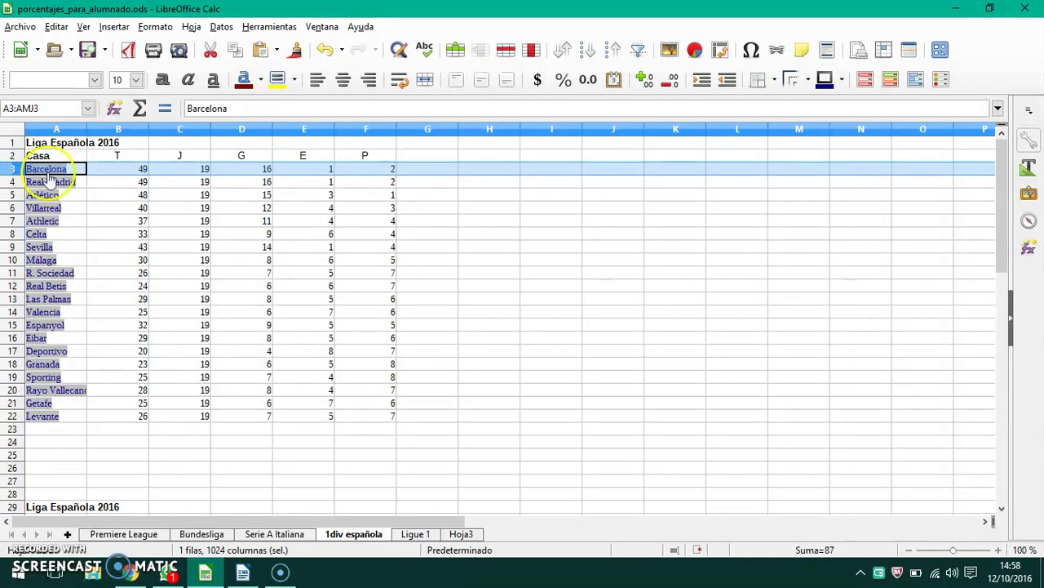
{"action": "left_click", "coordinate": [96, 168]}
{"action": "left_click", "coordinate": [107, 181]}
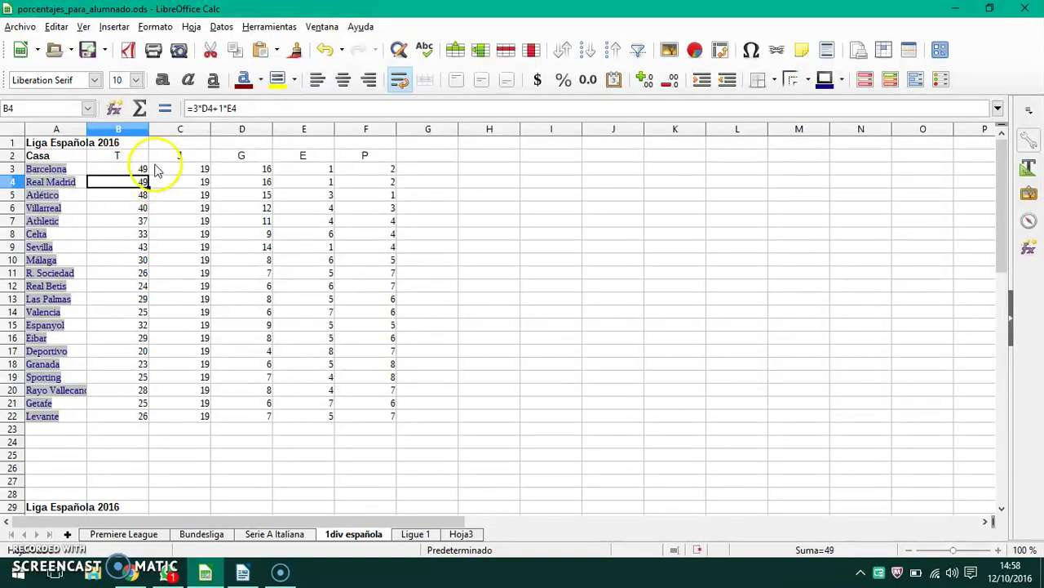
{"action": "left_click", "coordinate": [139, 183]}
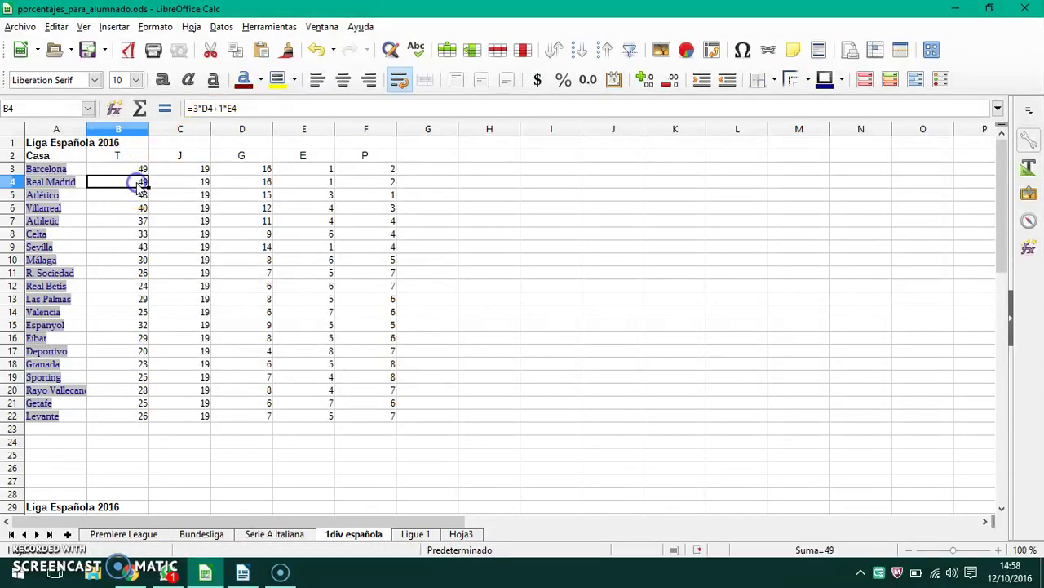
{"action": "left_click", "coordinate": [139, 235]}
{"action": "left_click_drag", "start_coordinate": [244, 108], "coordinate": [181, 143]}
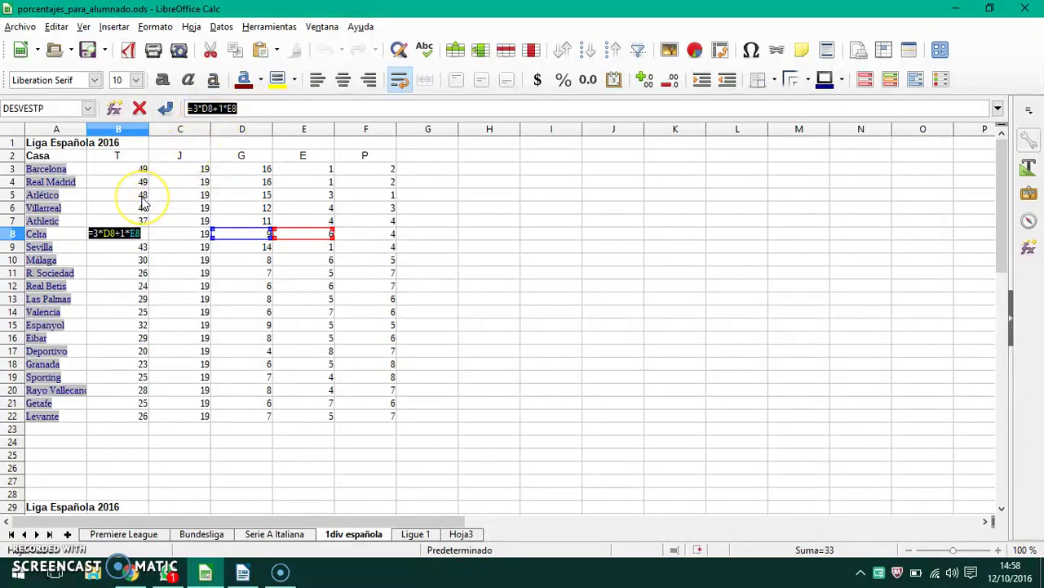
{"action": "key", "text": "Escape"}
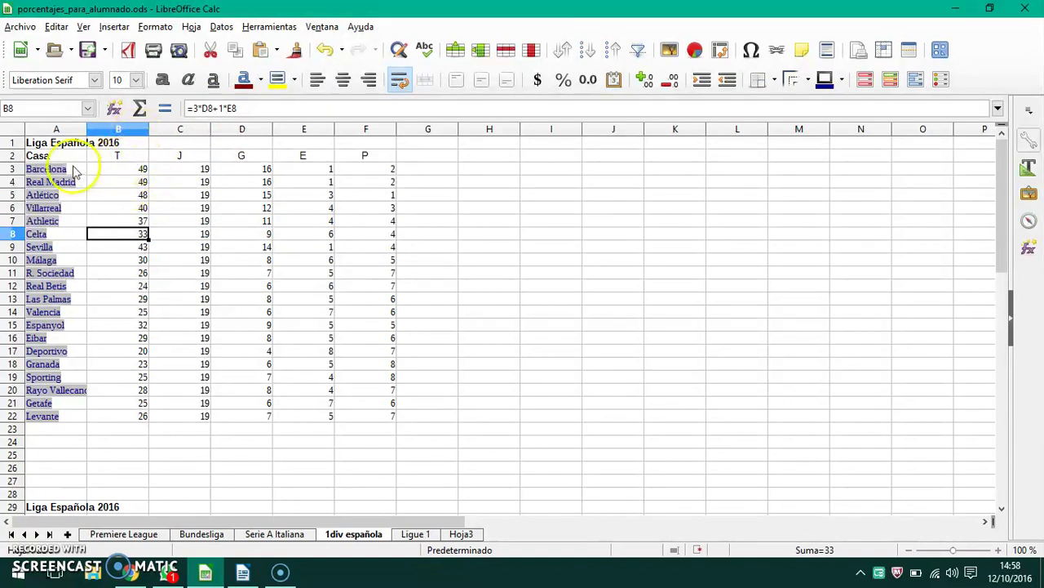
Enter the formula =3*D31+1*E31 in cell B31 to compute Barcelona's away points in the Fuera table.
{"action": "scroll", "coordinate": [117, 153], "scroll_direction": "down", "scroll_amount": 6}
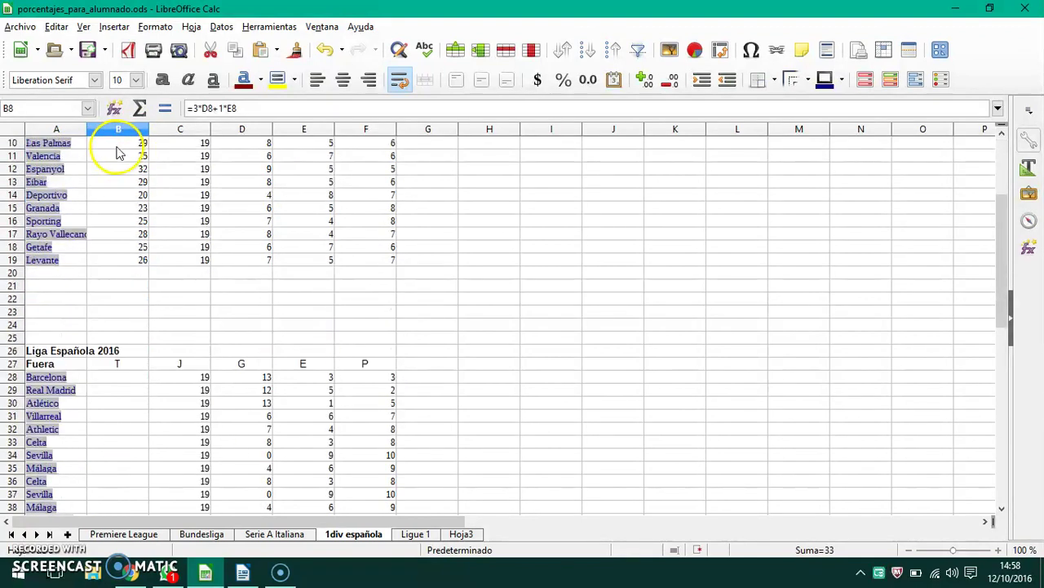
{"action": "scroll", "coordinate": [117, 153], "scroll_direction": "down", "scroll_amount": 1}
{"action": "left_click", "coordinate": [136, 262]}
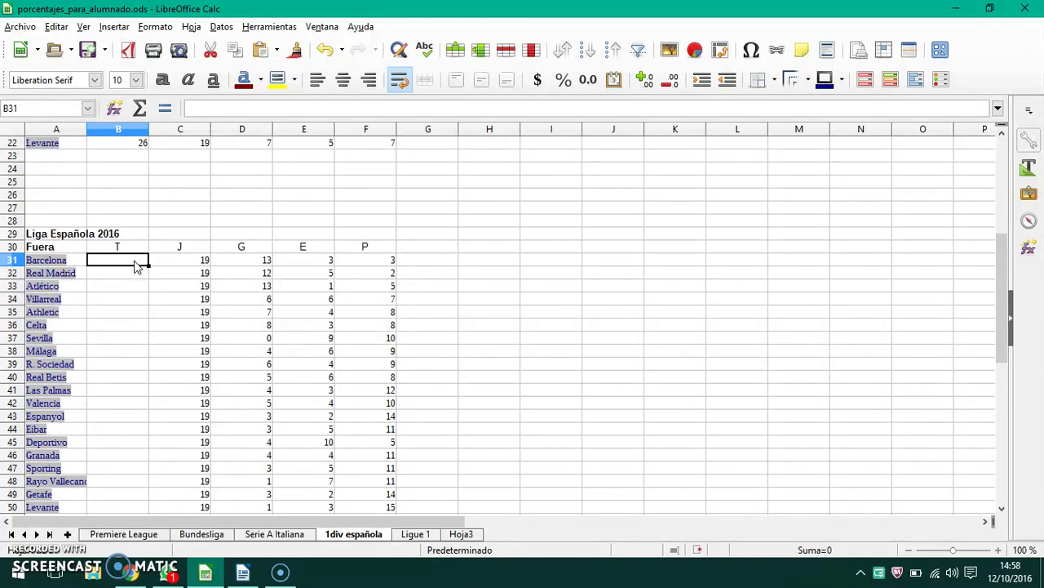
{"action": "type", "text": "="}
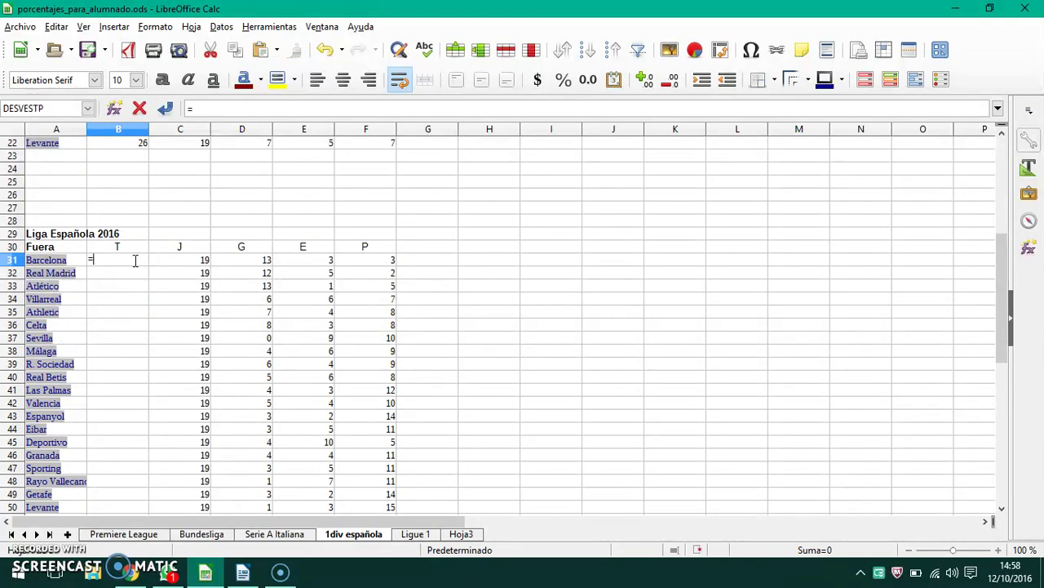
{"action": "type", "text": "3*"}
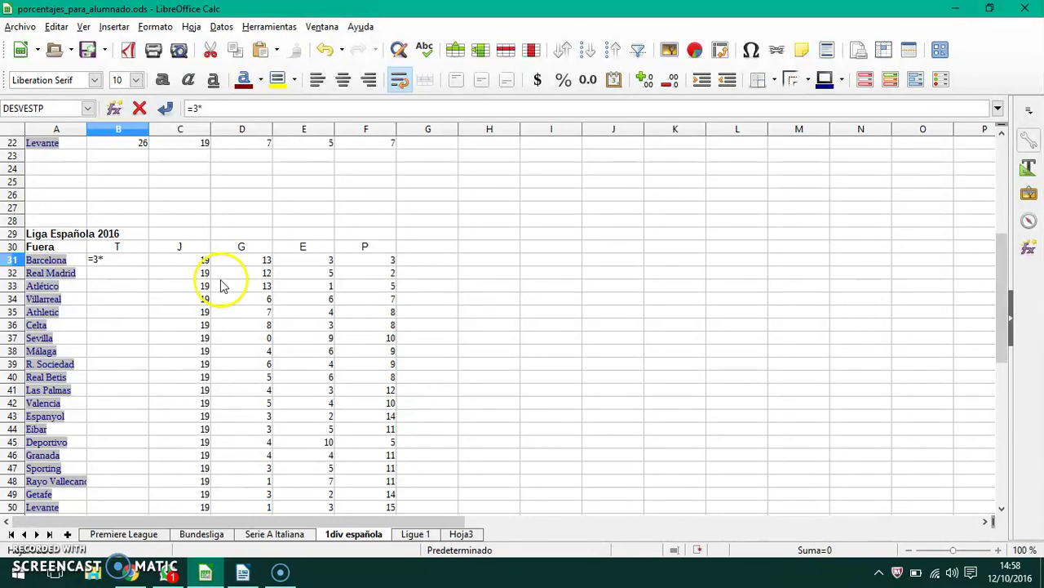
{"action": "left_click", "coordinate": [242, 271]}
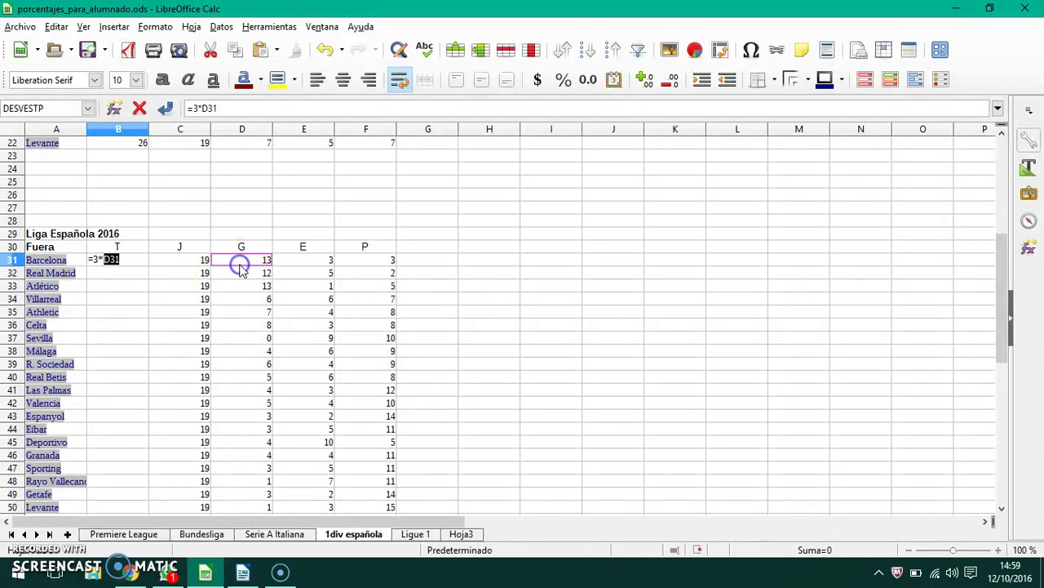
{"action": "left_click", "coordinate": [235, 109]}
{"action": "type", "text": "+"}
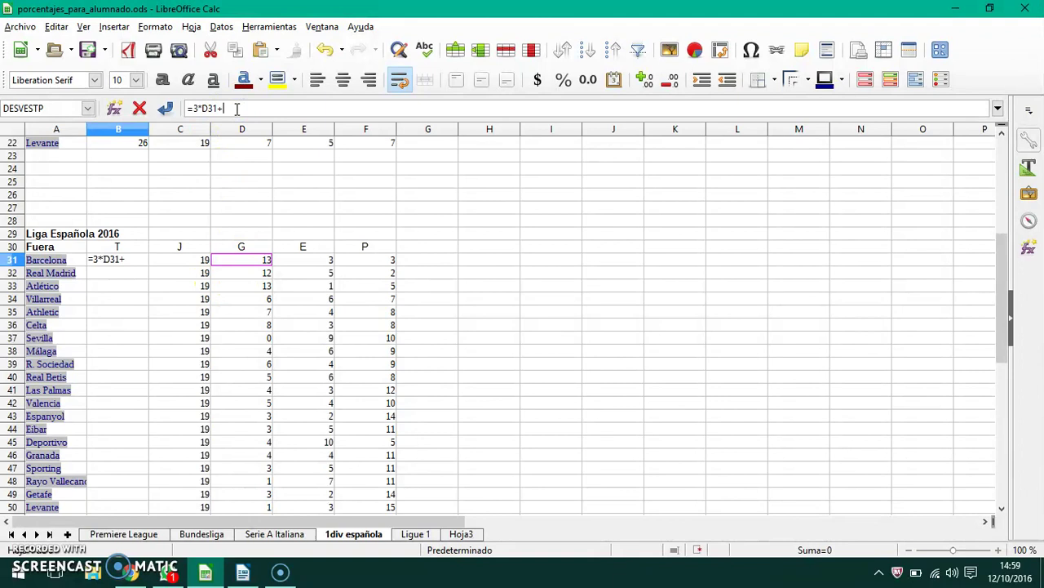
{"action": "type", "text": "1*"}
{"action": "left_click", "coordinate": [290, 260]}
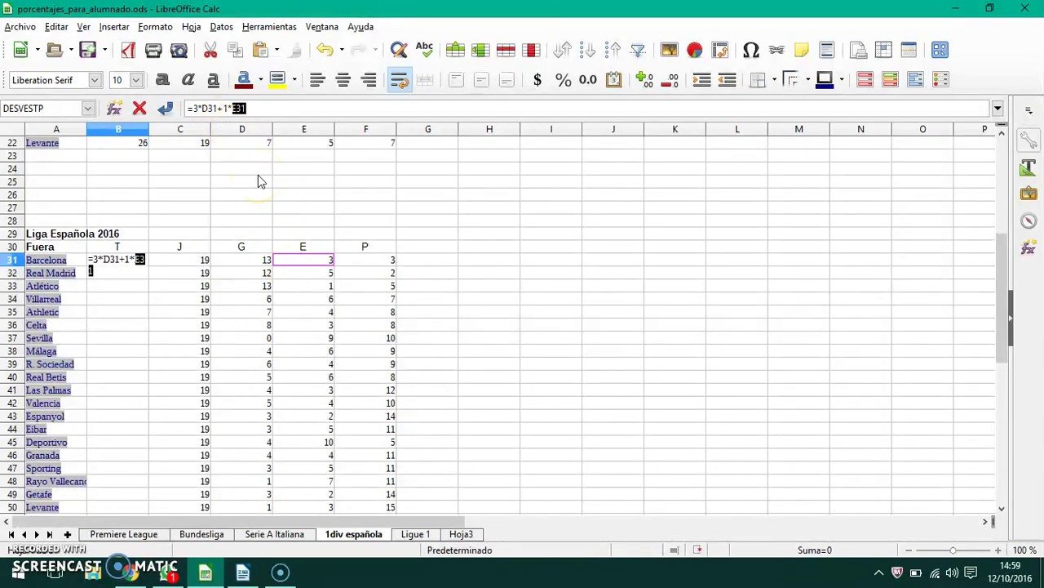
{"action": "key", "text": "Return"}
Fill the away points formula from B31 down through B50 for all the teams in the Fuera table.
{"action": "left_click", "coordinate": [134, 259]}
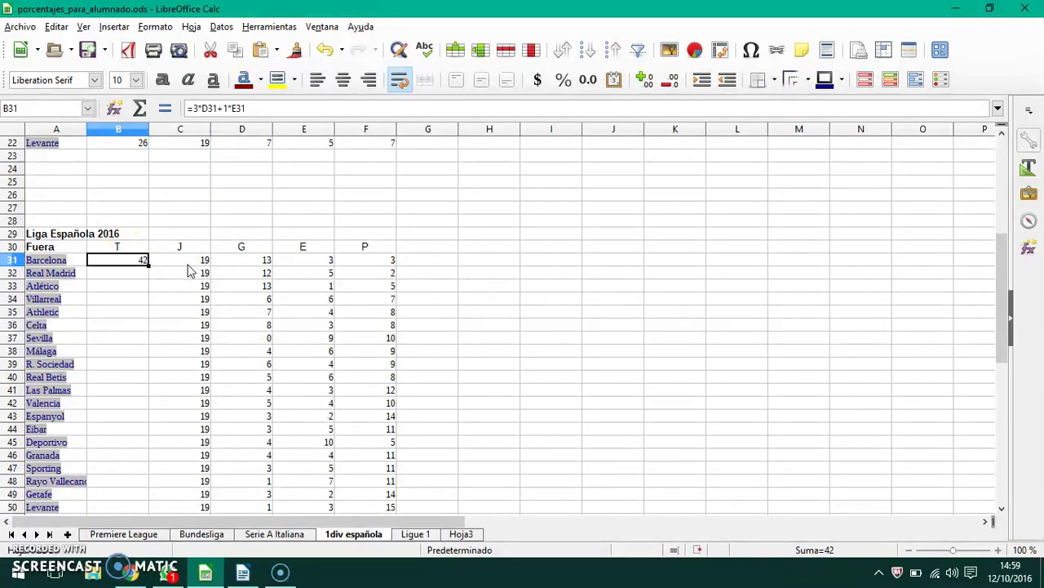
{"action": "scroll", "coordinate": [186, 235], "scroll_direction": "down", "scroll_amount": 2}
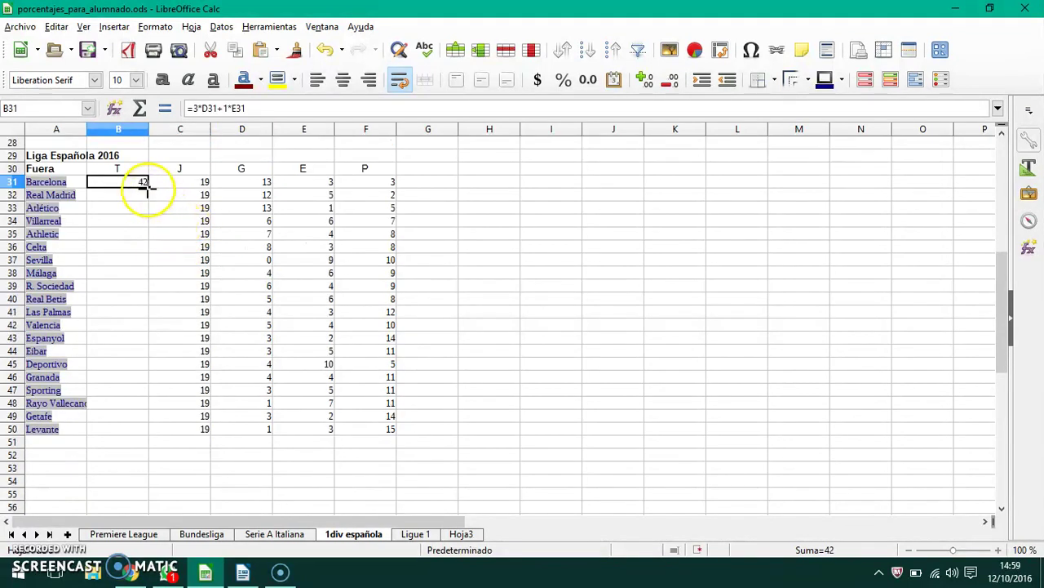
{"action": "left_click_drag", "start_coordinate": [148, 186], "coordinate": [146, 432]}
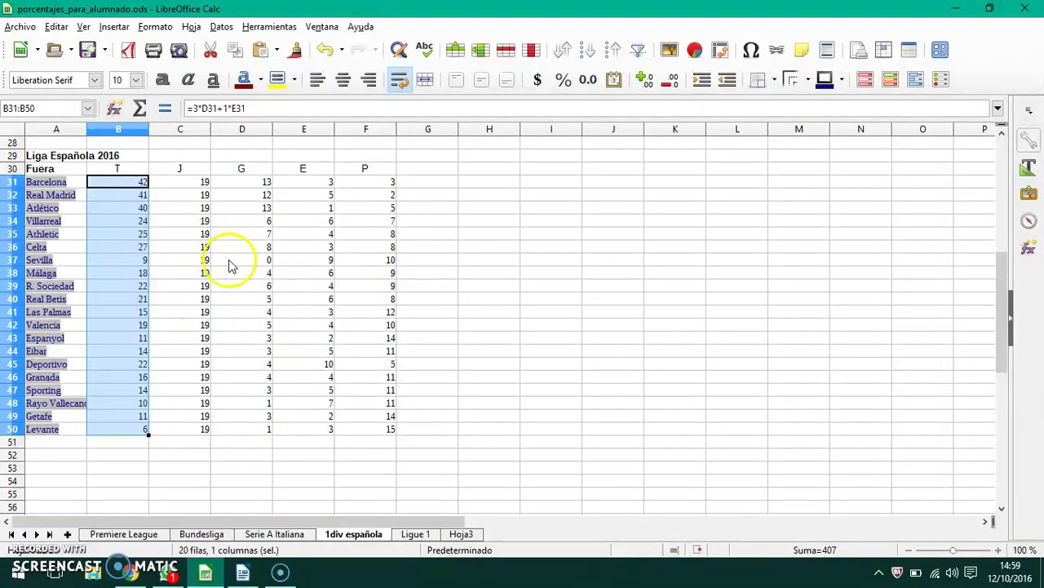
Insert a new column before column B, between the team names and the T column.
{"action": "scroll", "coordinate": [204, 259], "scroll_direction": "up", "scroll_amount": 9}
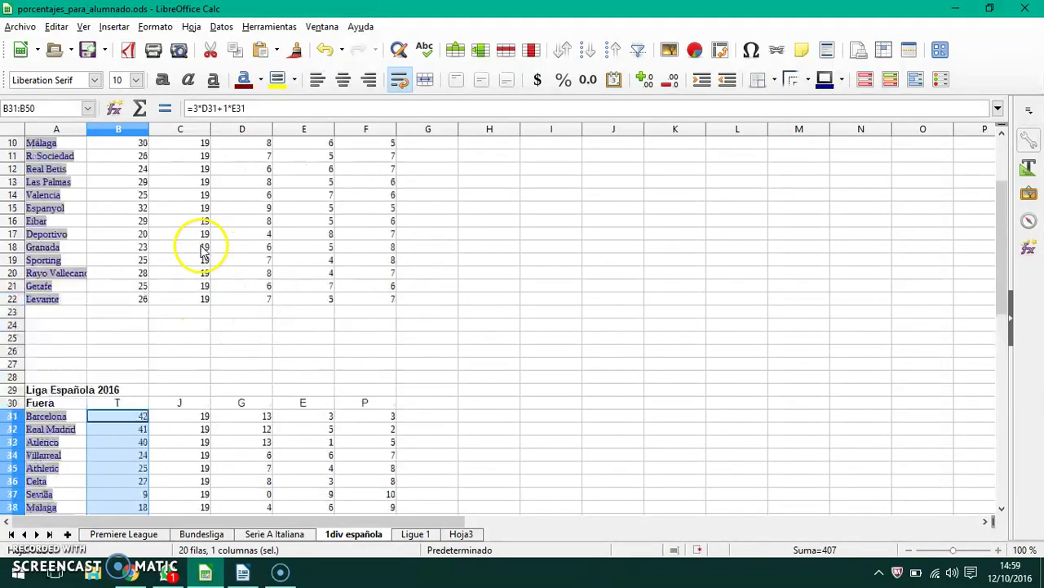
{"action": "left_click", "coordinate": [126, 157]}
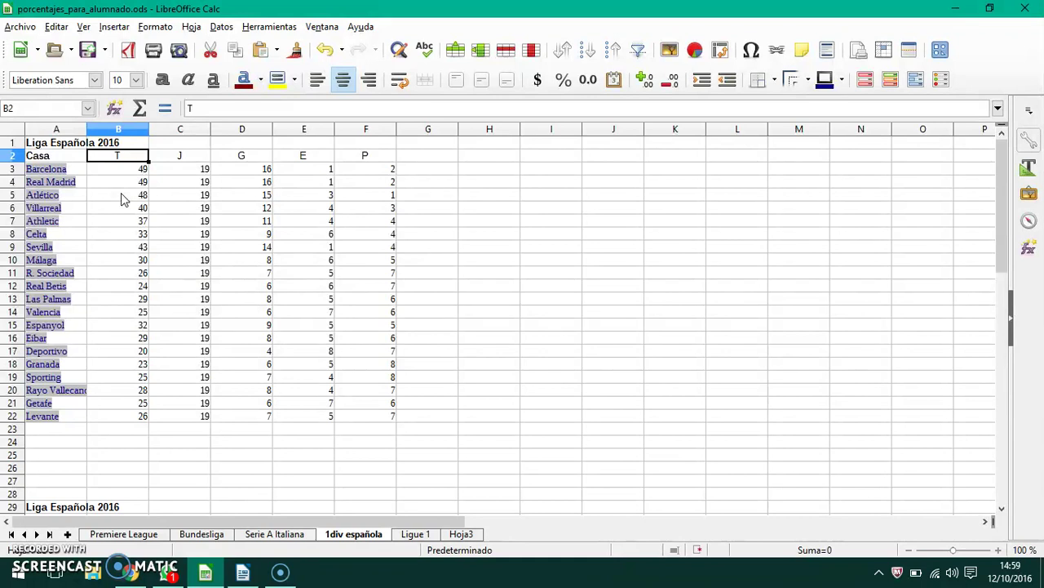
{"action": "left_click", "coordinate": [122, 129]}
{"action": "right_click", "coordinate": [122, 131]}
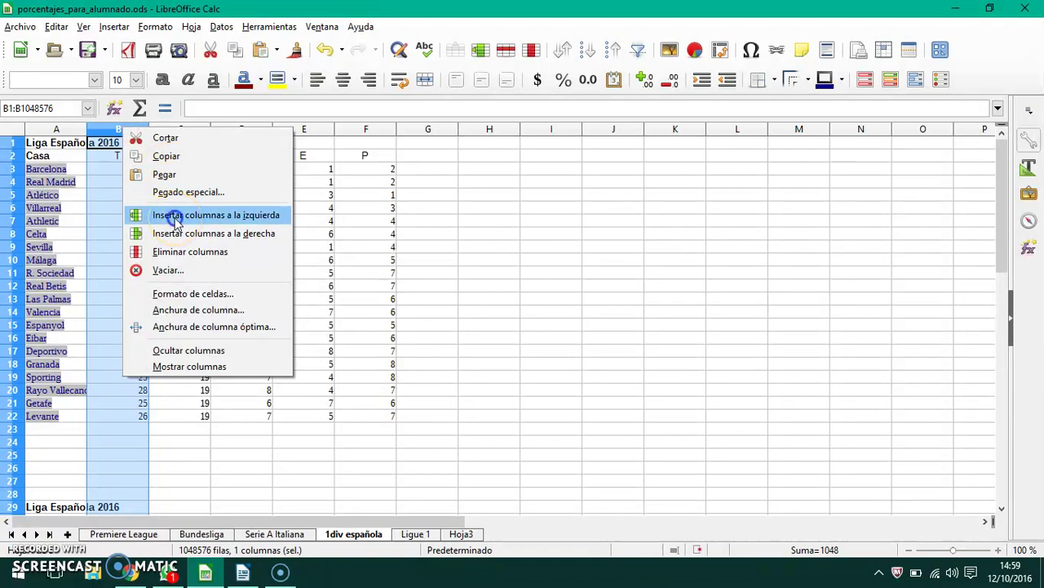
{"action": "left_click", "coordinate": [174, 218]}
Enter the header %pc in B2 for the Casa table and %pf in B30 for the Fuera table.
{"action": "left_click", "coordinate": [136, 156]}
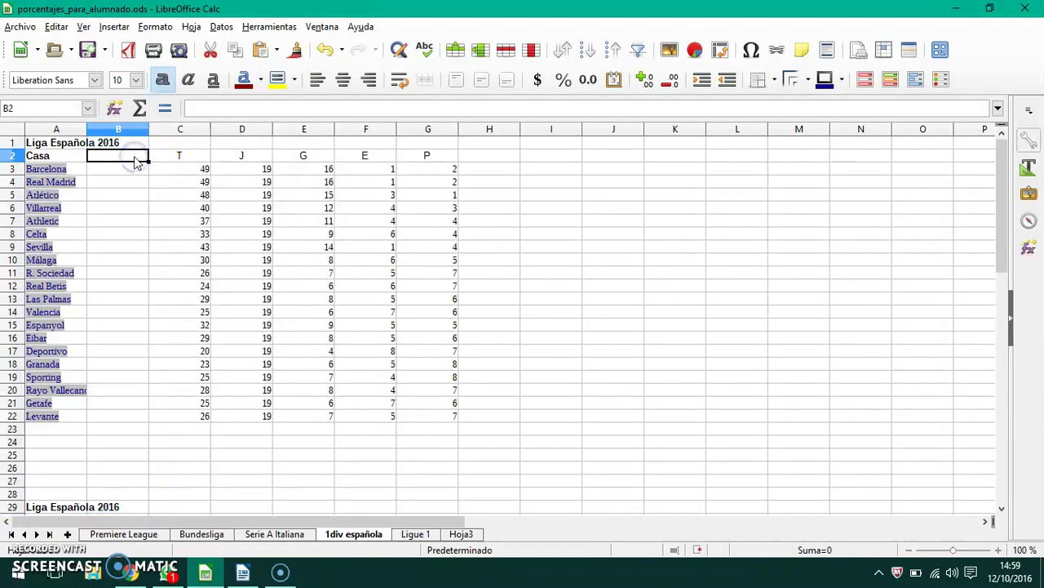
{"action": "type", "text": "%pc"}
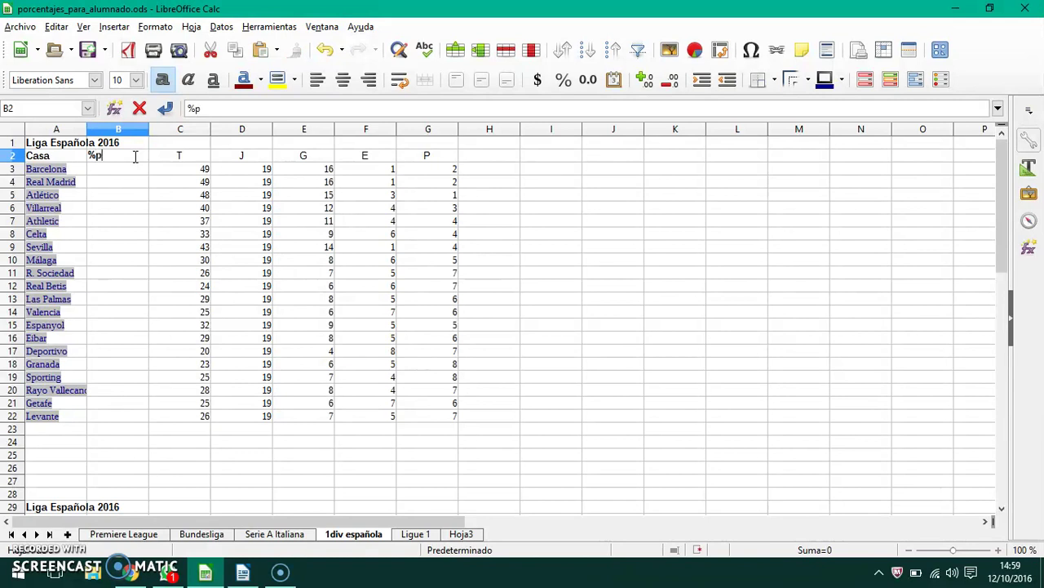
{"action": "left_click", "coordinate": [128, 160]}
{"action": "scroll", "coordinate": [128, 159], "scroll_direction": "down", "scroll_amount": 4}
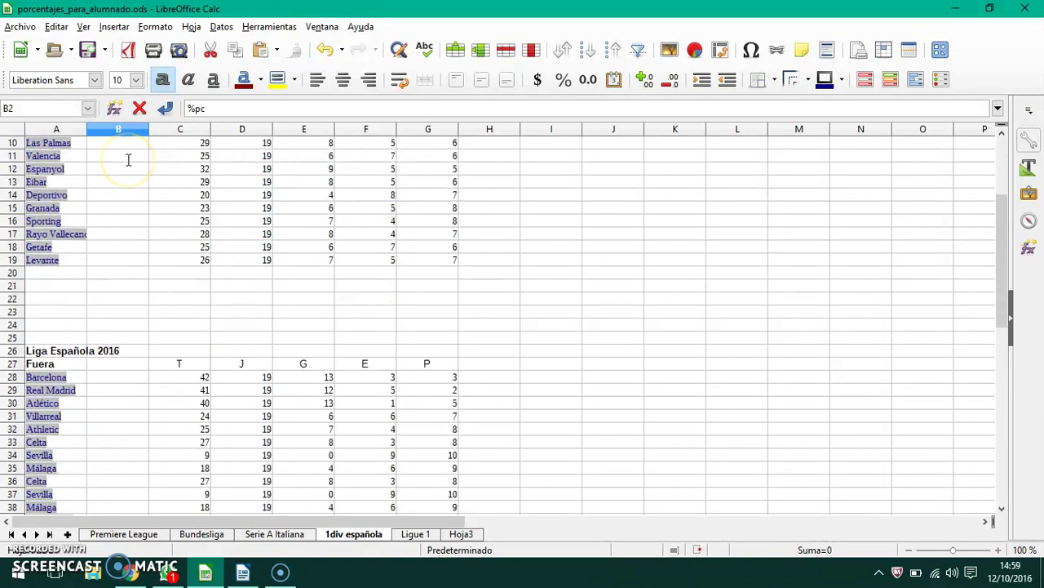
{"action": "left_click", "coordinate": [116, 364]}
{"action": "type", "text": "%pf"}
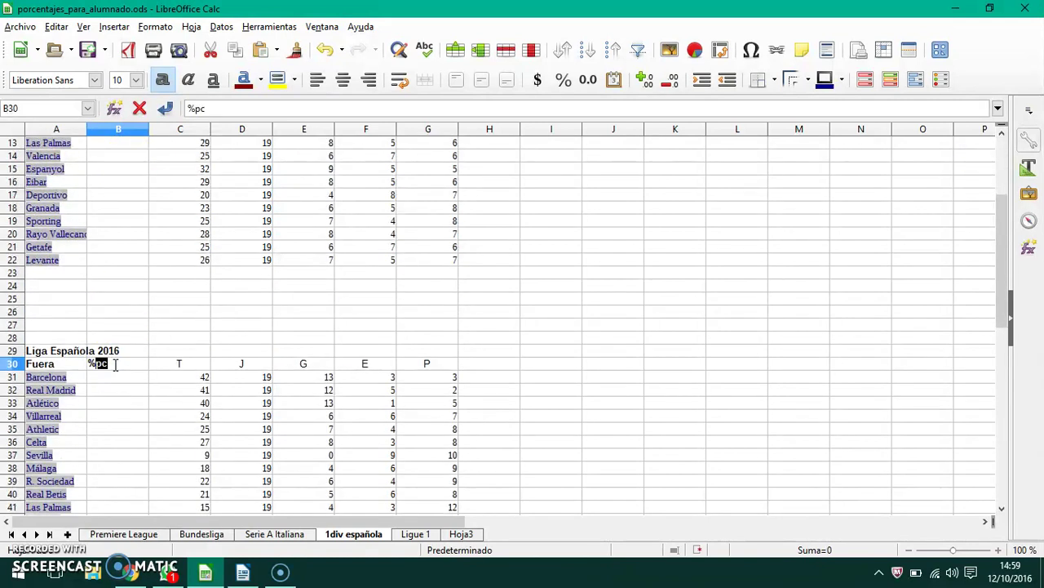
{"action": "left_click", "coordinate": [106, 389]}
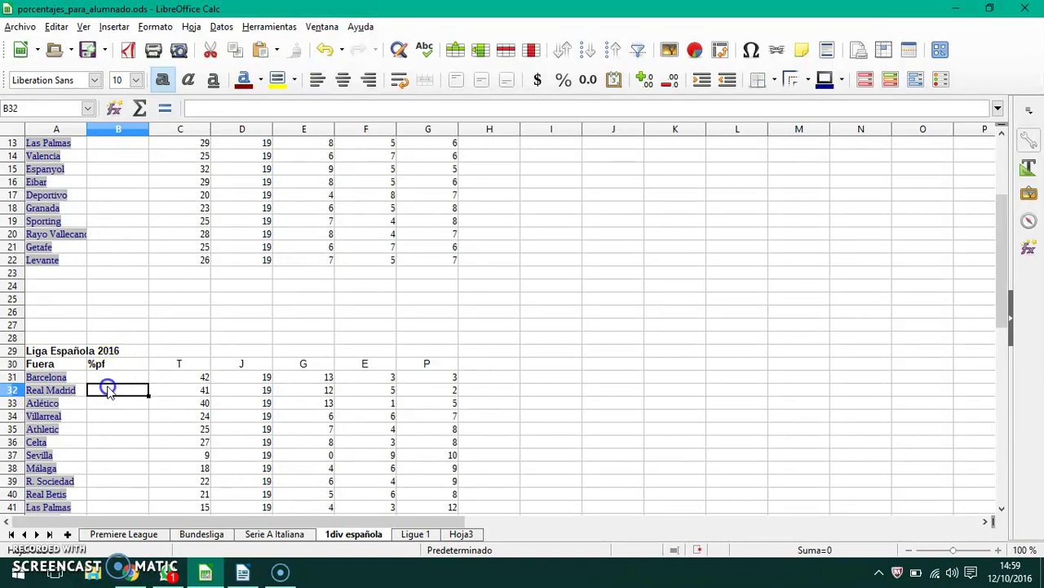
Enter the formula =C3/(C3+C31) in cell B3 to compute Barcelona's share of points won at home.
{"action": "scroll", "coordinate": [140, 315], "scroll_direction": "up", "scroll_amount": 4}
{"action": "left_click", "coordinate": [121, 171]}
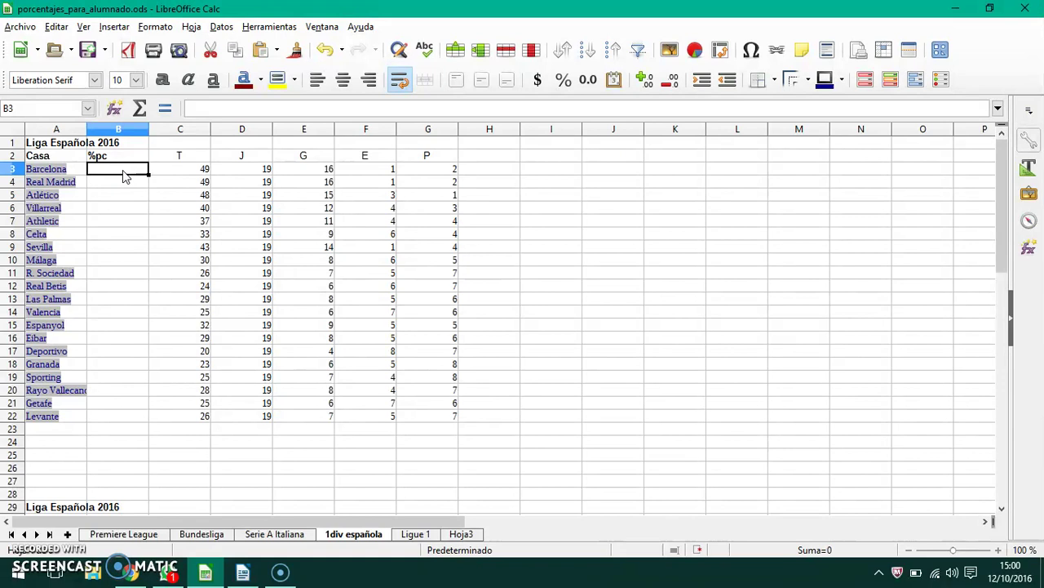
{"action": "type", "text": "="}
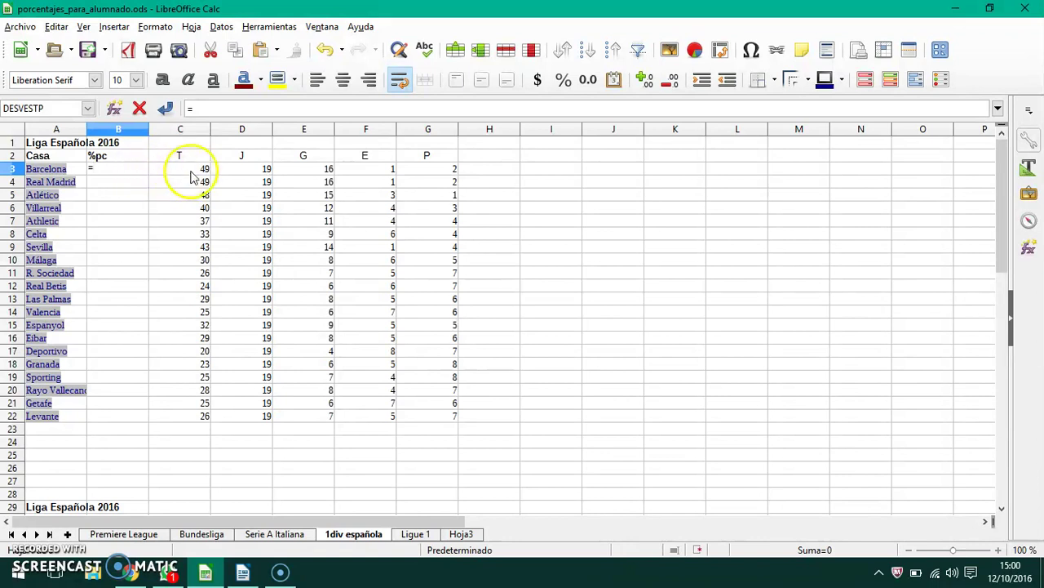
{"action": "type", "text": "c3/"}
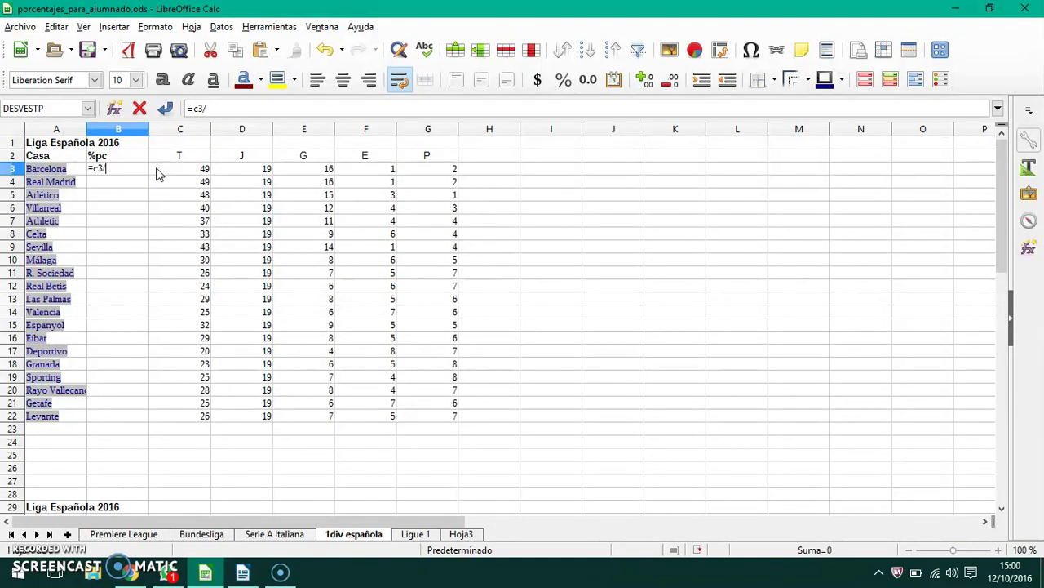
{"action": "type", "text": "(c3"}
{"action": "scroll", "coordinate": [190, 176], "scroll_direction": "down", "scroll_amount": 3}
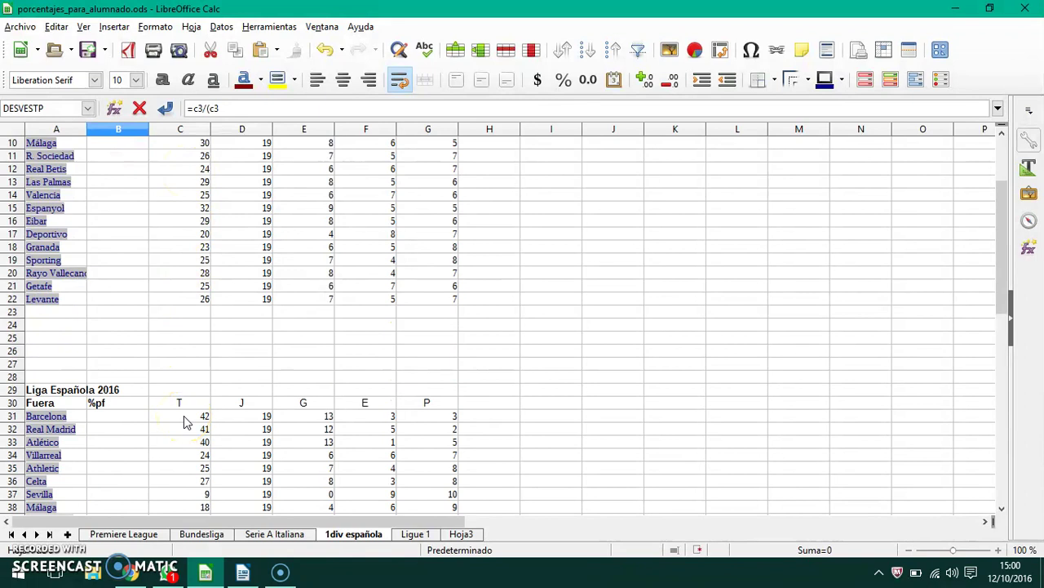
{"action": "scroll", "coordinate": [184, 419], "scroll_direction": "up", "scroll_amount": 3}
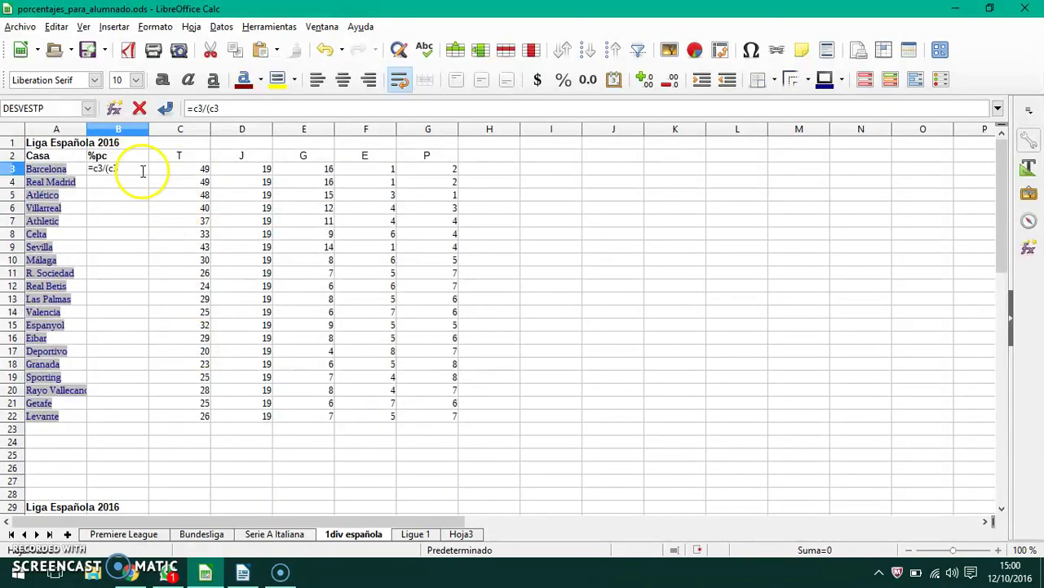
{"action": "type", "text": "+c3"}
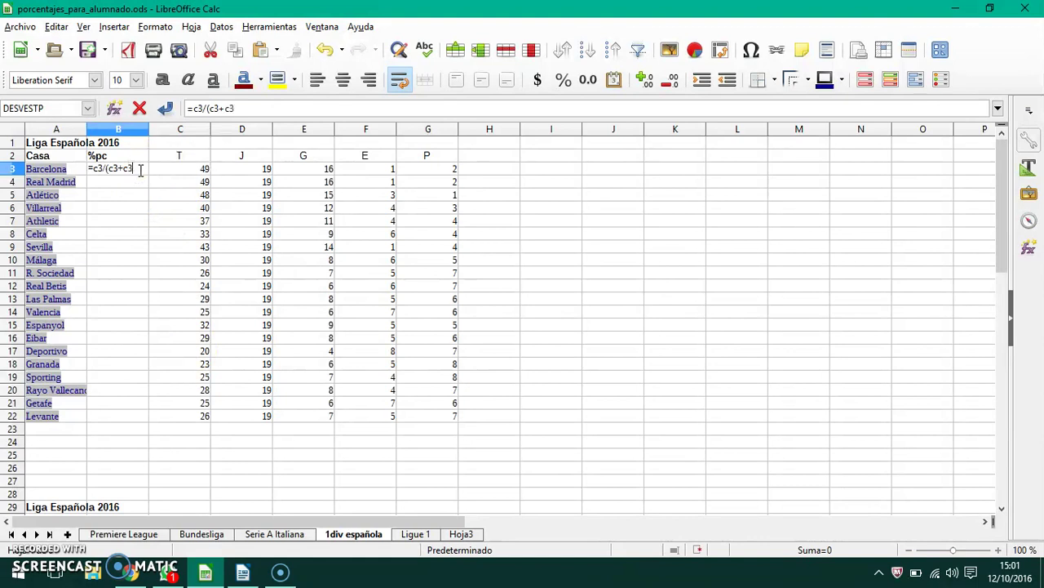
{"action": "type", "text": "1)"}
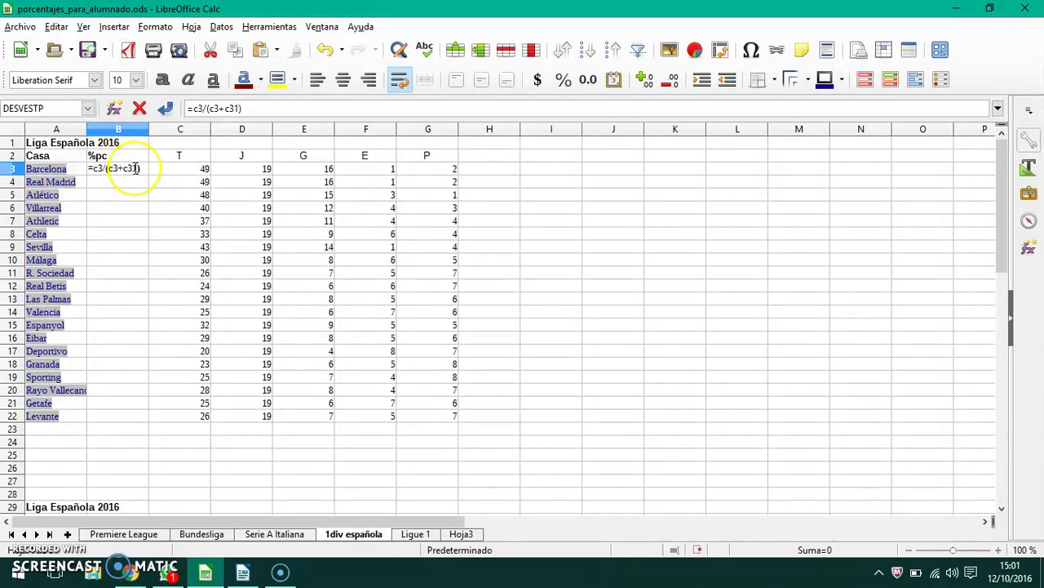
{"action": "key", "text": "Return"}
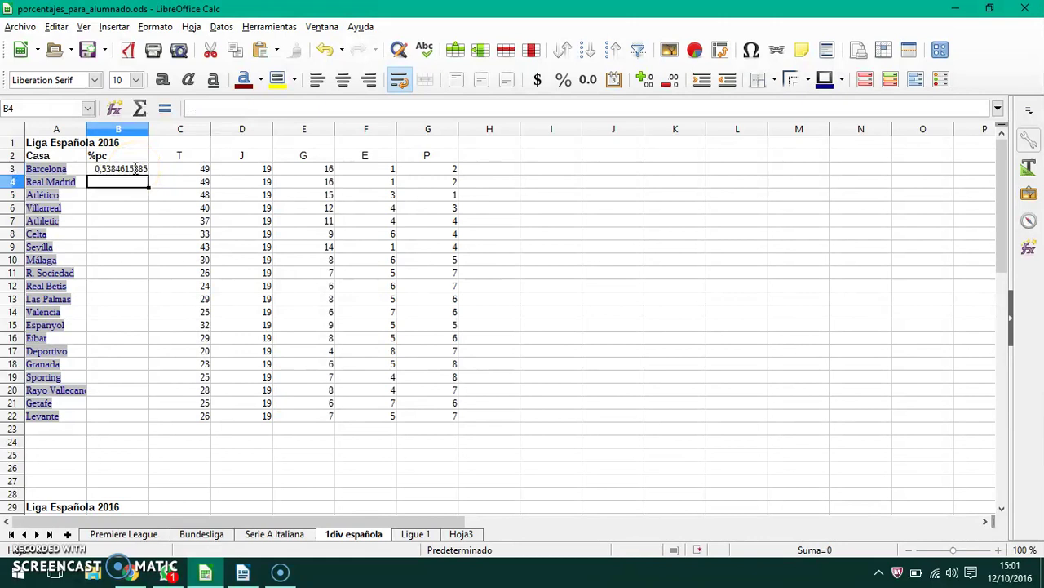
{"action": "left_click", "coordinate": [129, 173]}
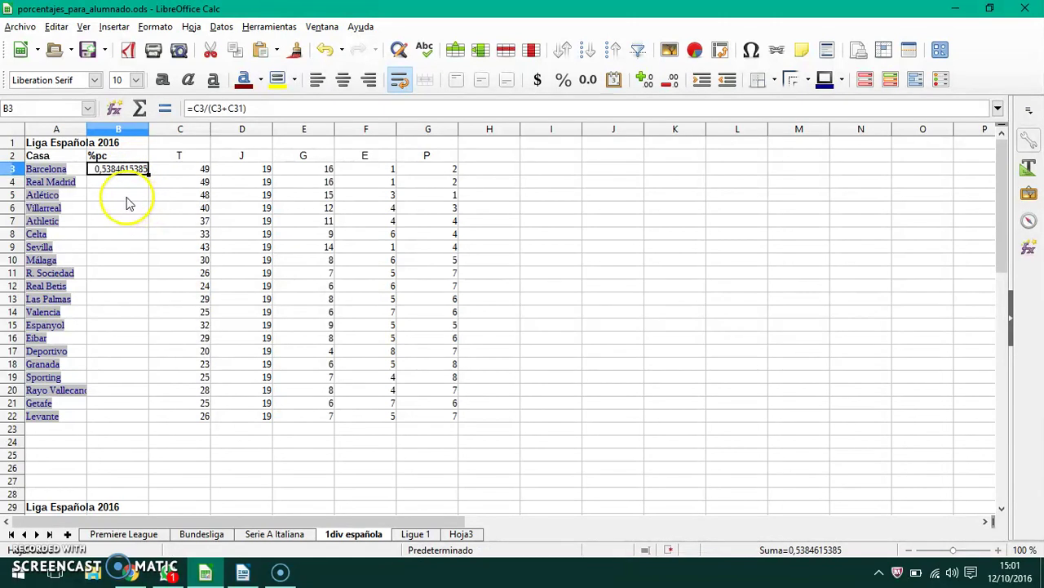
{"action": "left_click", "coordinate": [108, 176]}
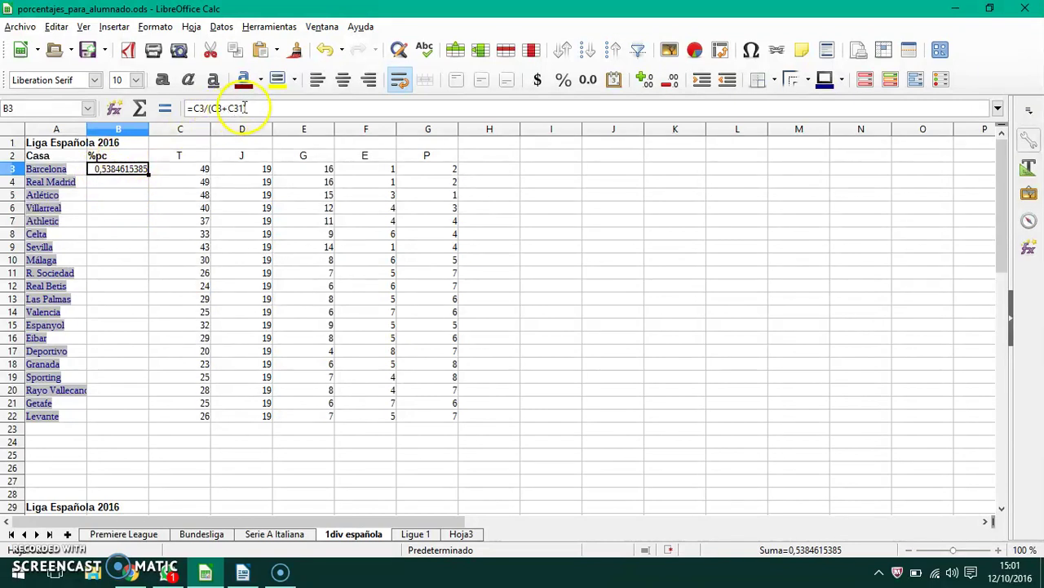
Multiply Barcelona's home share in B3 by 100, making the formula =100*C3/(C3+C31).
{"action": "left_click", "coordinate": [194, 107]}
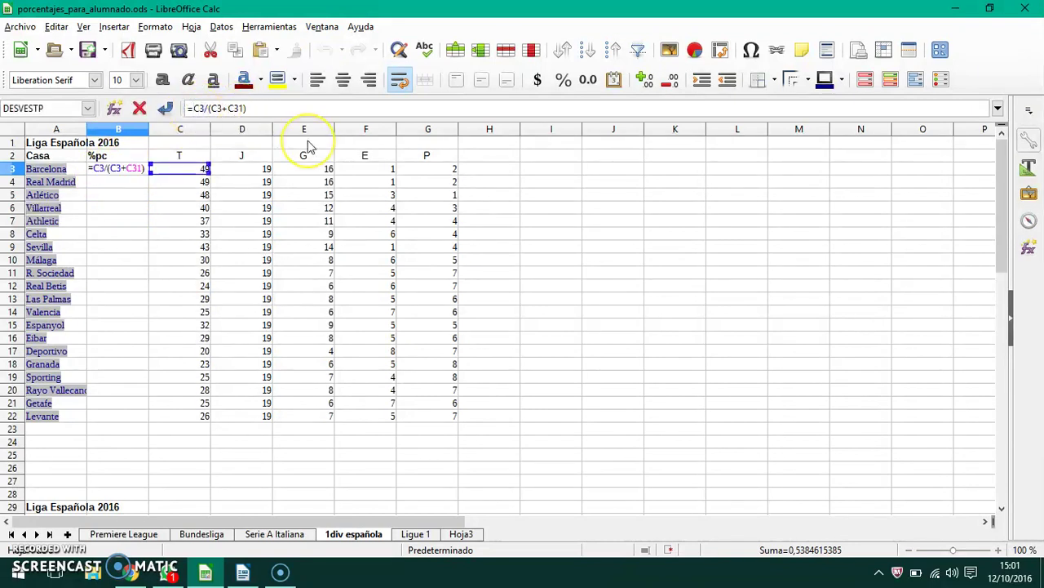
{"action": "type", "text": "100*"}
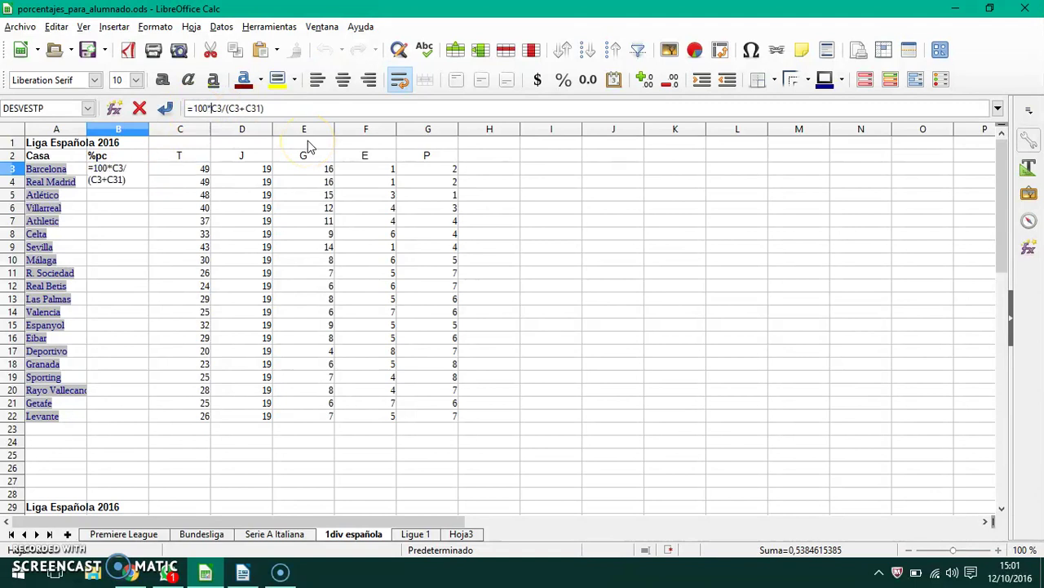
{"action": "left_click", "coordinate": [215, 112]}
{"action": "key", "text": "Return"}
{"action": "left_click", "coordinate": [118, 171]}
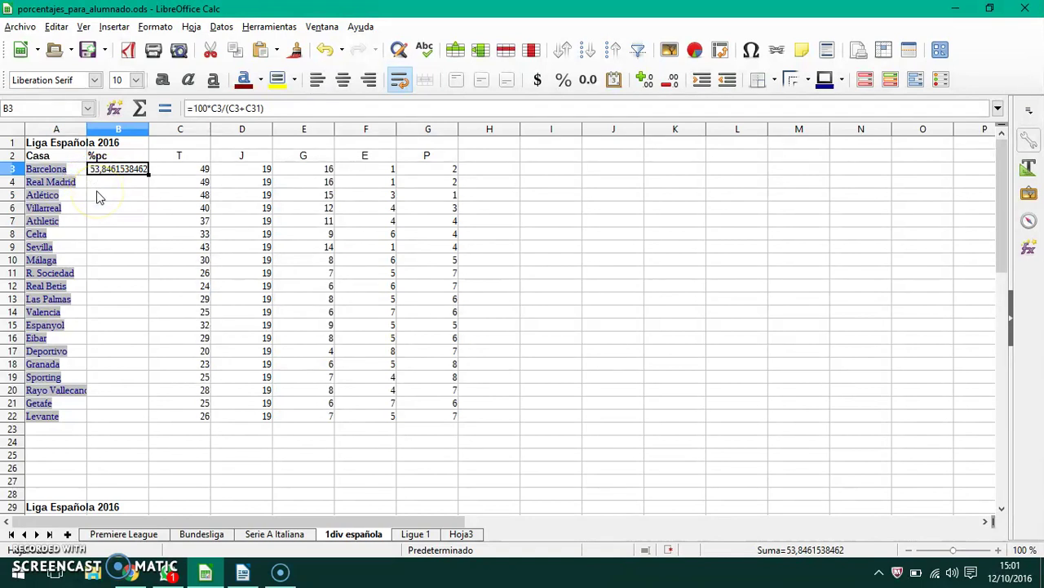
Fill the B3 percentage formula down through B22 for all home teams and check the results for Levante, Sevilla and Real Madrid.
{"action": "left_click", "coordinate": [104, 187]}
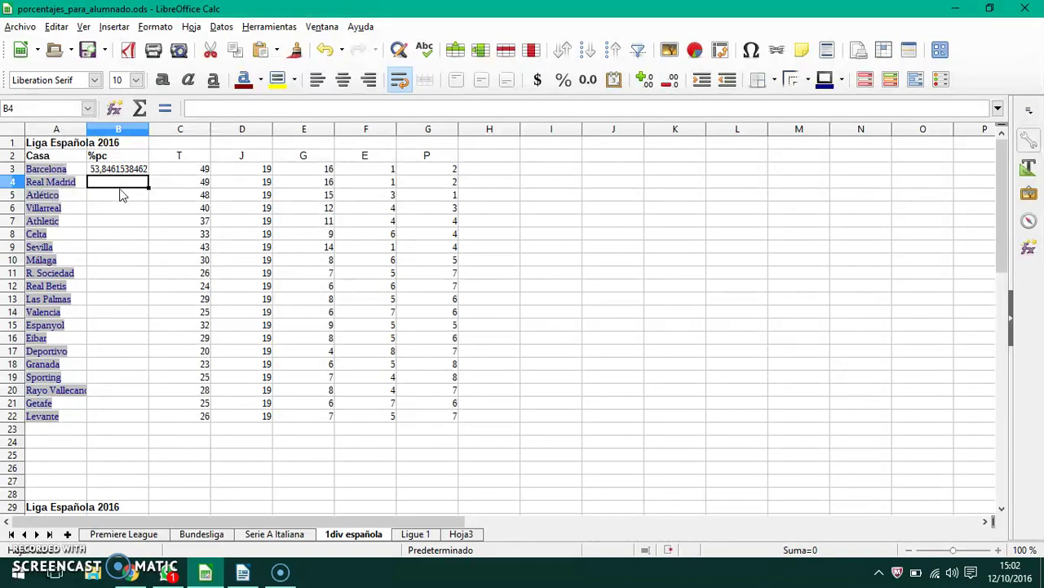
{"action": "left_click", "coordinate": [113, 189]}
{"action": "left_click", "coordinate": [110, 171]}
{"action": "left_click_drag", "start_coordinate": [147, 174], "coordinate": [150, 419]}
{"action": "left_click", "coordinate": [161, 407]}
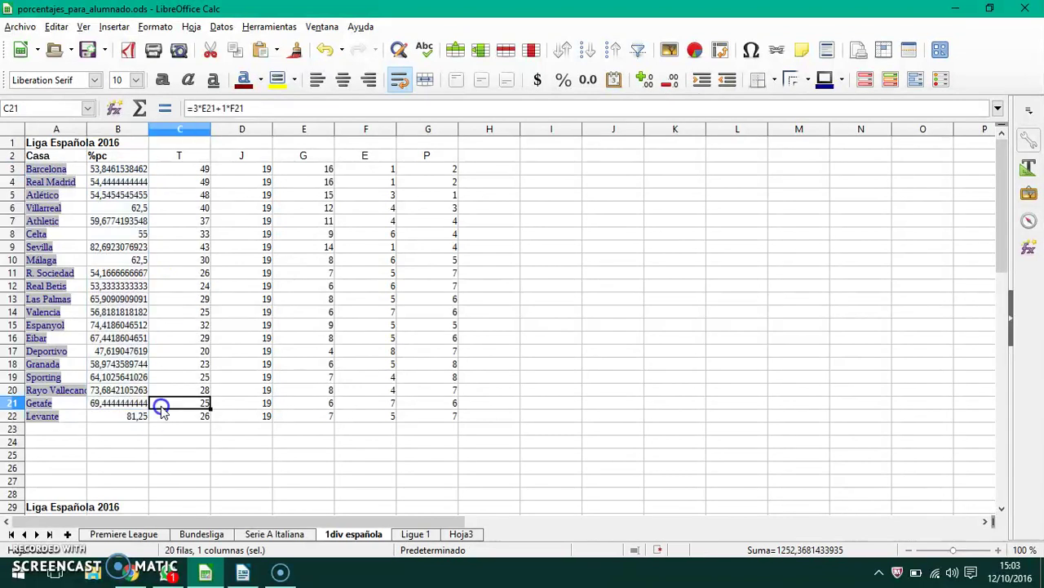
{"action": "left_click", "coordinate": [137, 418]}
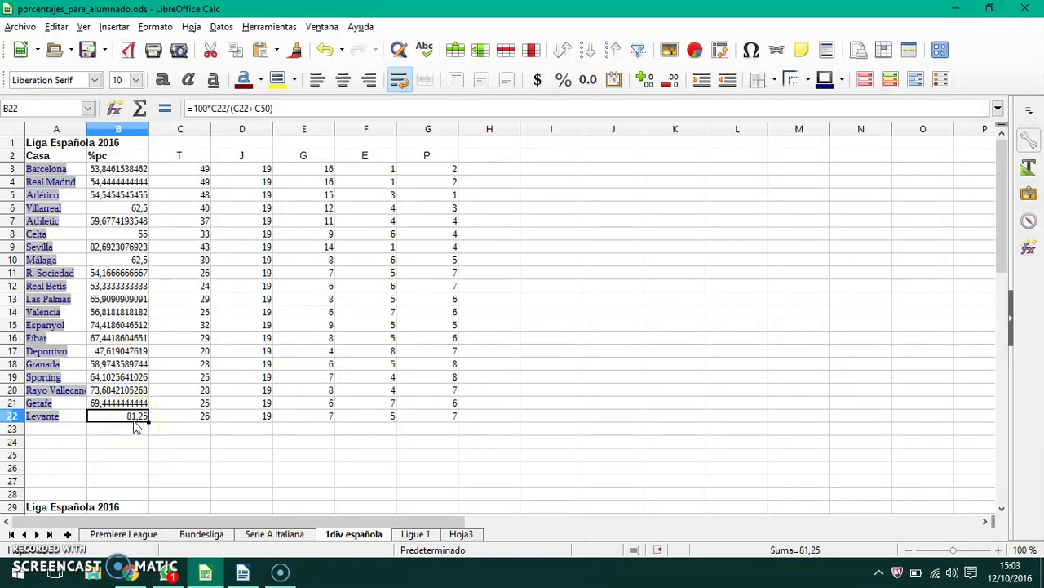
{"action": "left_click", "coordinate": [121, 421]}
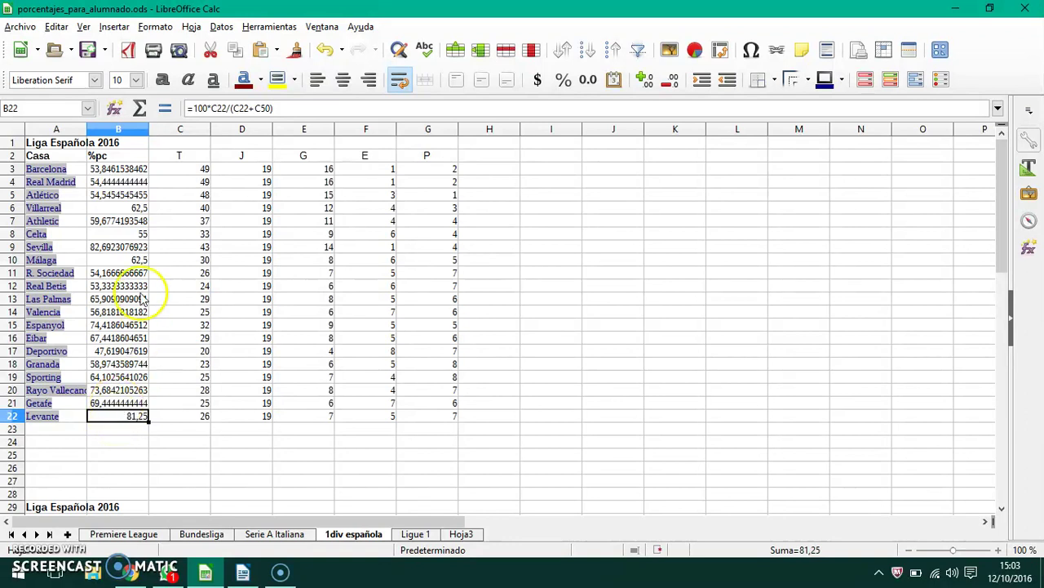
{"action": "left_click", "coordinate": [116, 251]}
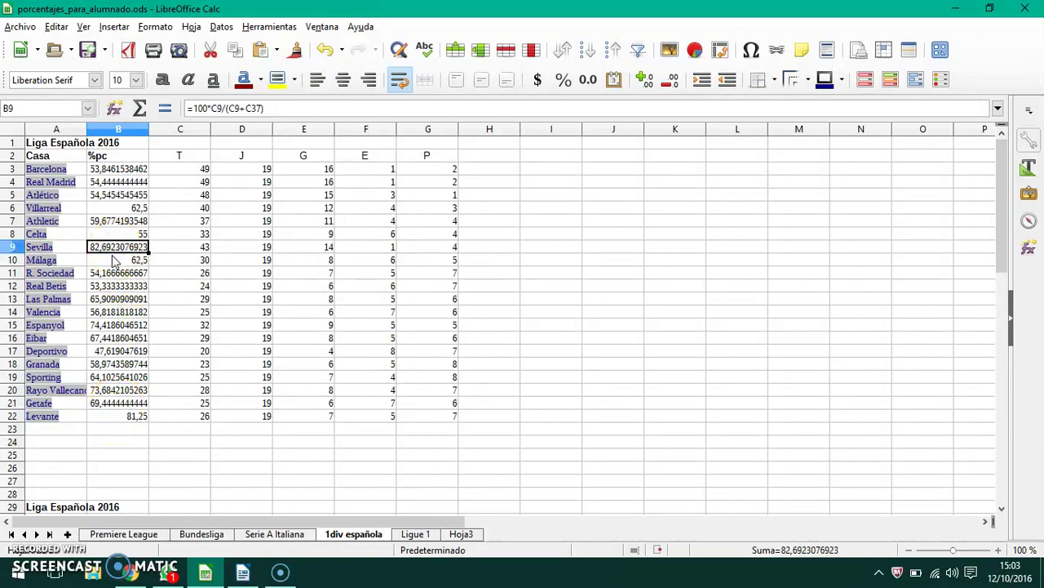
{"action": "left_click", "coordinate": [124, 251]}
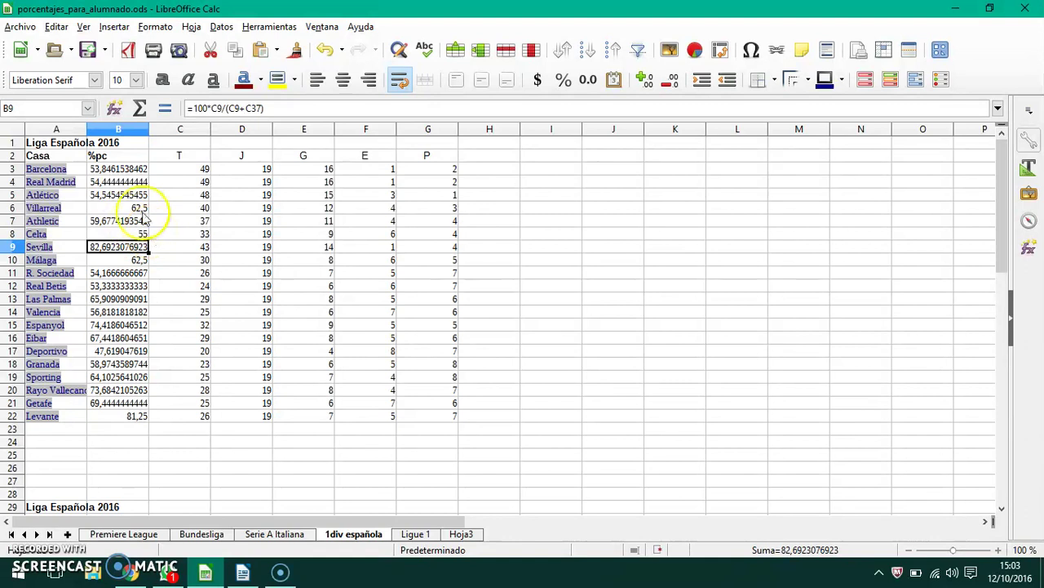
{"action": "left_click", "coordinate": [133, 182]}
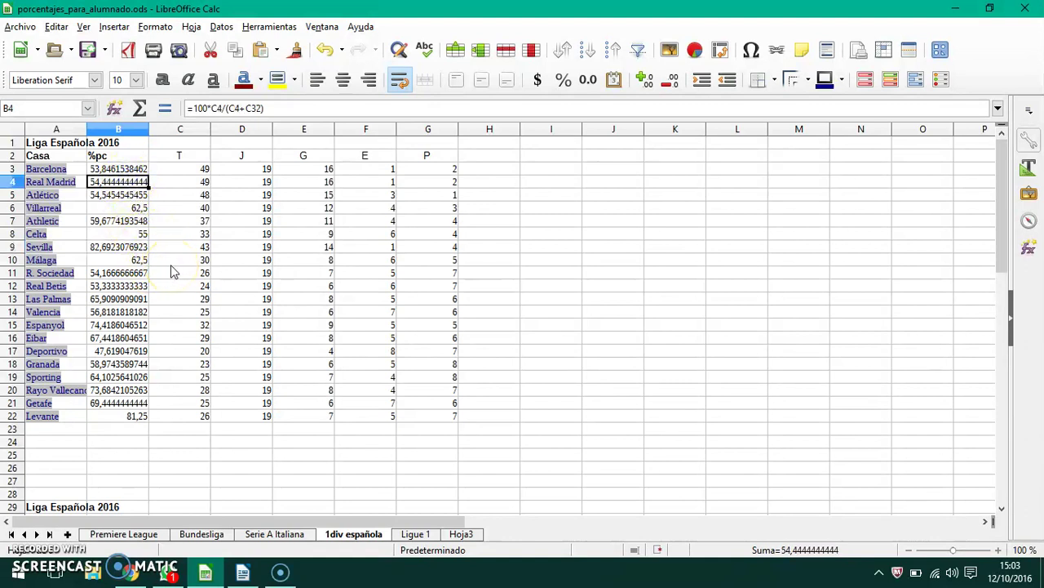
Enter the formula =C31/(C3+C31) in cell B31 to compute Barcelona's share of points won away.
{"action": "scroll", "coordinate": [111, 176], "scroll_direction": "down", "scroll_amount": 3}
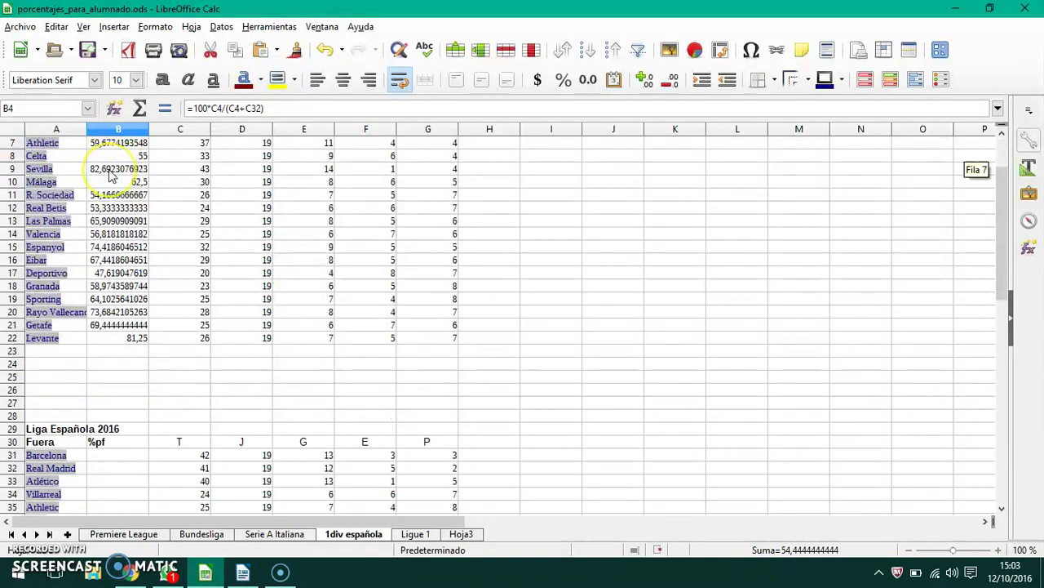
{"action": "left_click", "coordinate": [113, 417]}
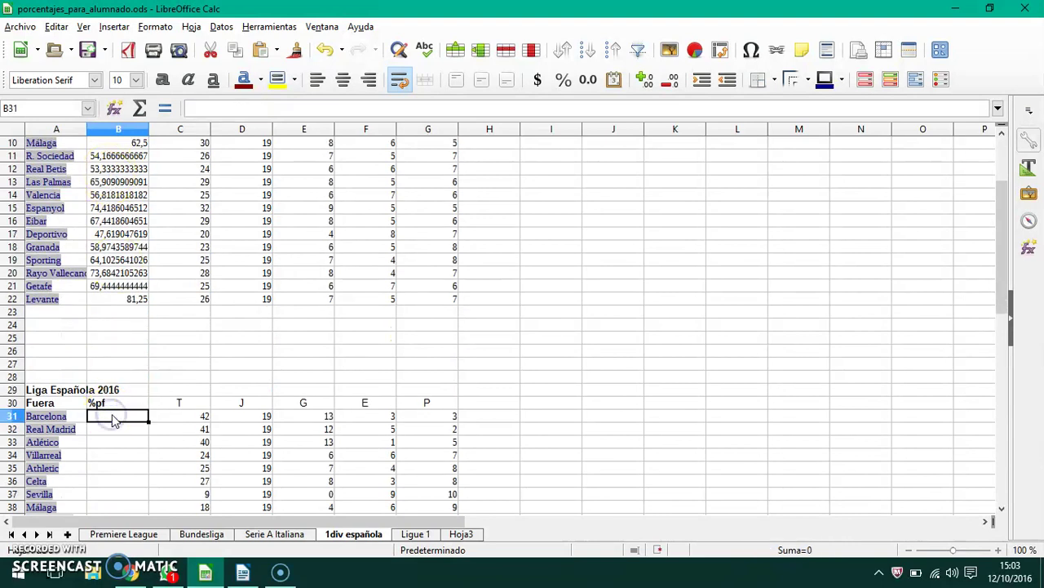
{"action": "type", "text": "="}
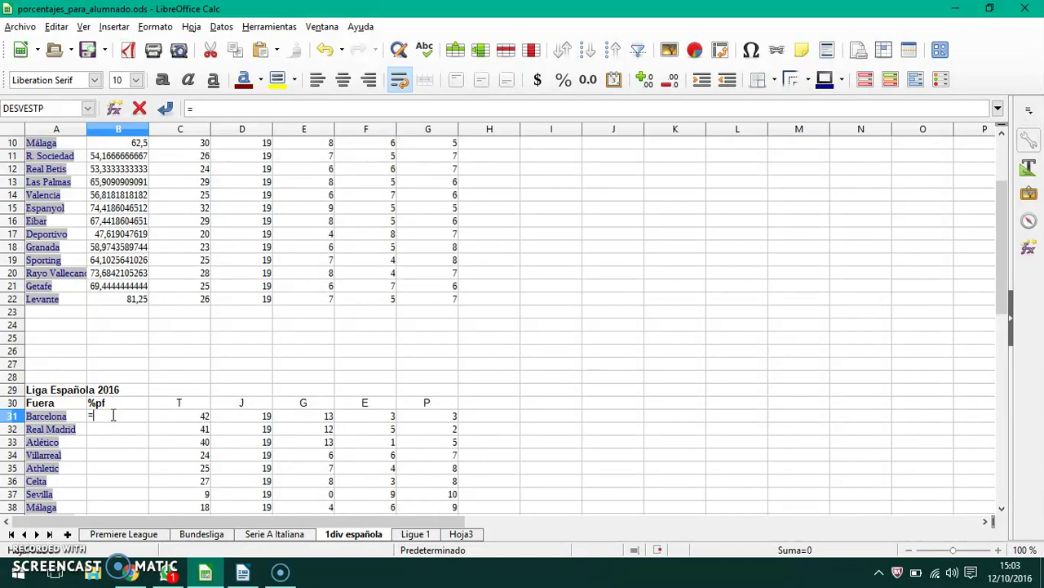
{"action": "left_click", "coordinate": [169, 417]}
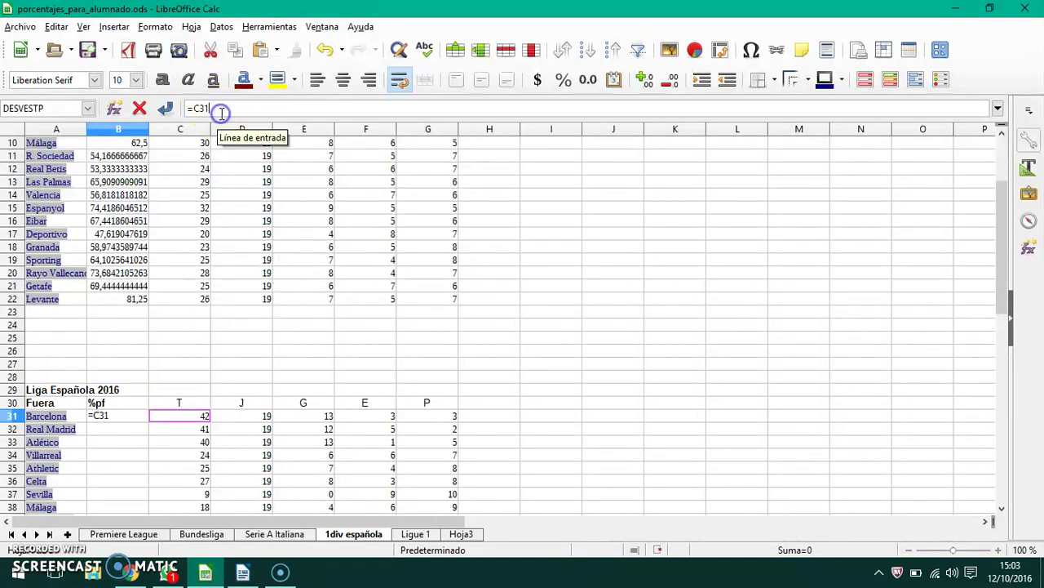
{"action": "type", "text": "/("}
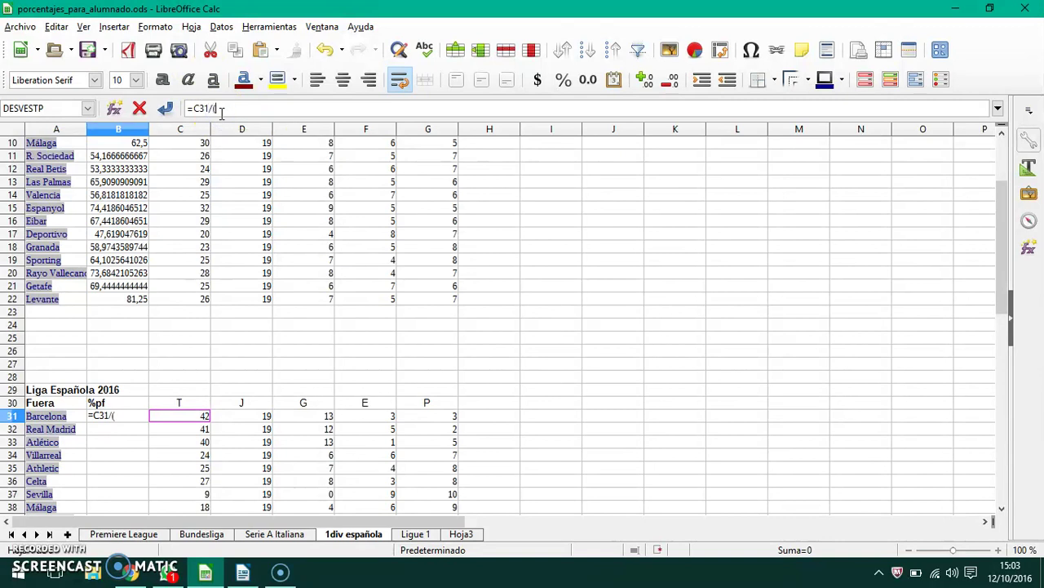
{"action": "scroll", "coordinate": [204, 204], "scroll_direction": "up", "scroll_amount": 3}
{"action": "left_click", "coordinate": [202, 172]}
{"action": "scroll", "coordinate": [204, 196], "scroll_direction": "down", "scroll_amount": 3}
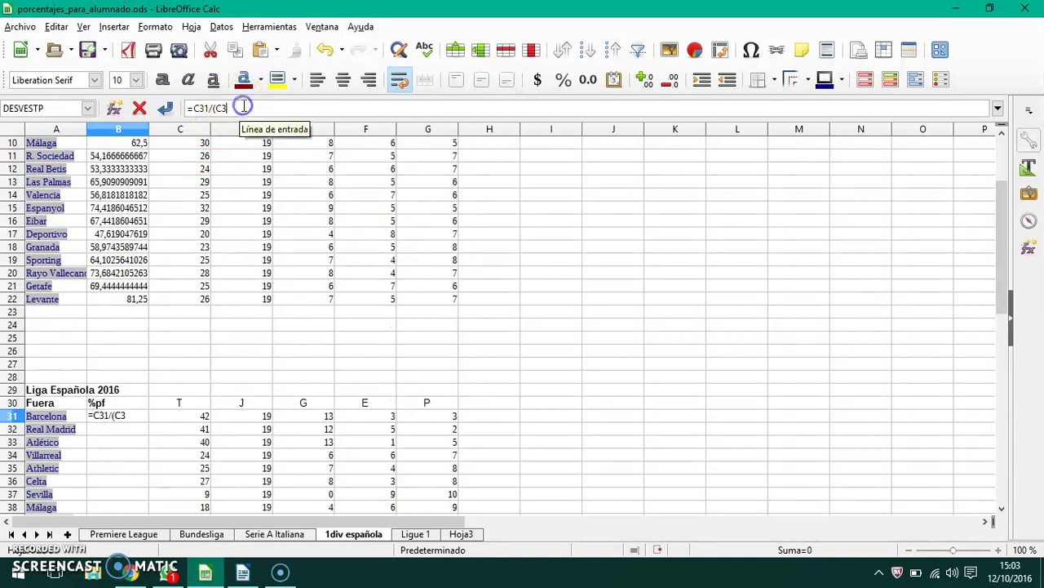
{"action": "type", "text": "+c31)"}
{"action": "key", "text": "Return"}
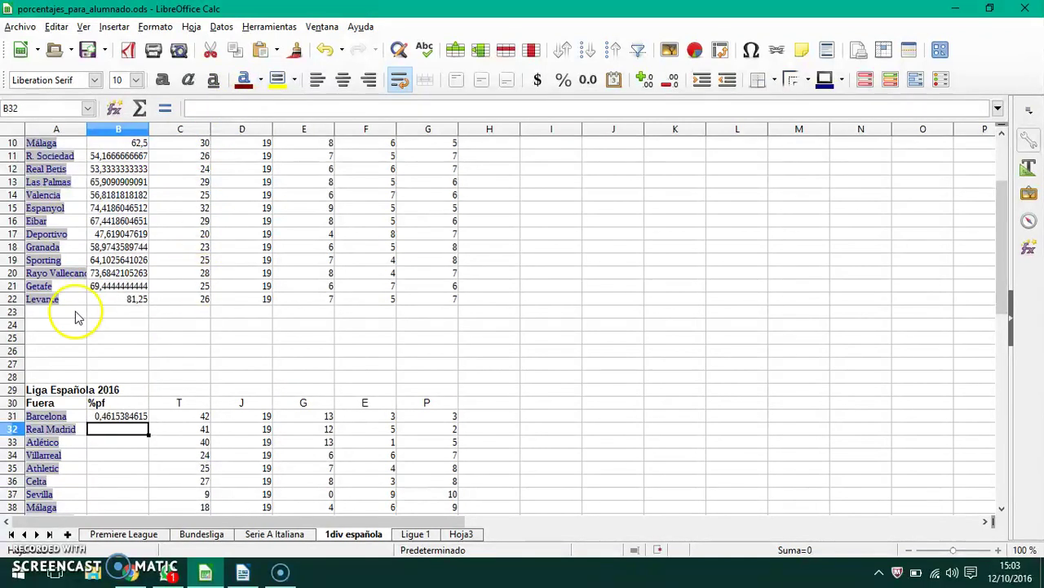
Multiply Barcelona's away share in B31 by 100, making the formula =100*C31/(C3+C31).
{"action": "left_click", "coordinate": [116, 416]}
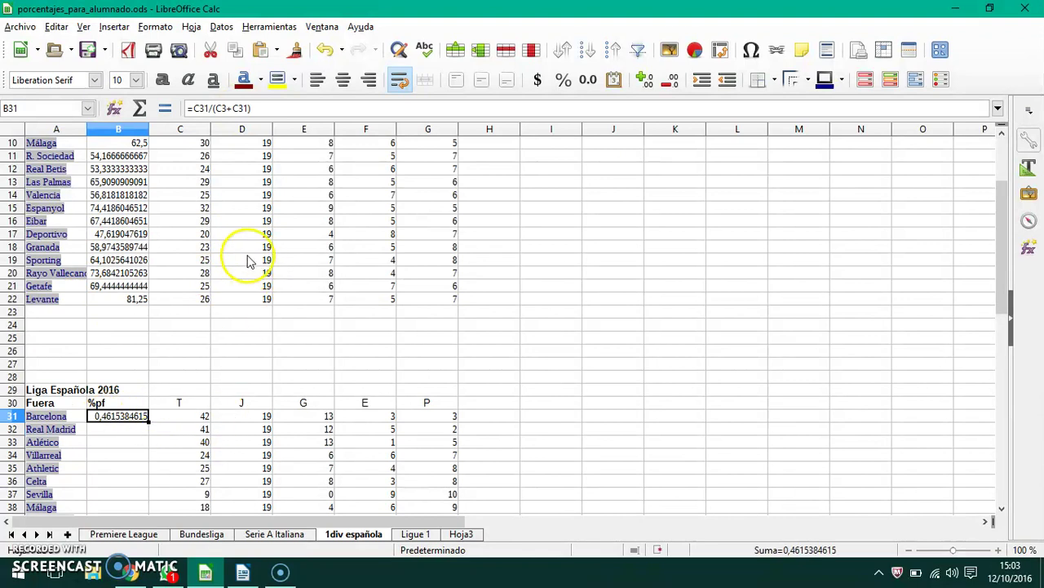
{"action": "left_click", "coordinate": [195, 110]}
{"action": "type", "text": "100*"}
{"action": "key", "text": "Return"}
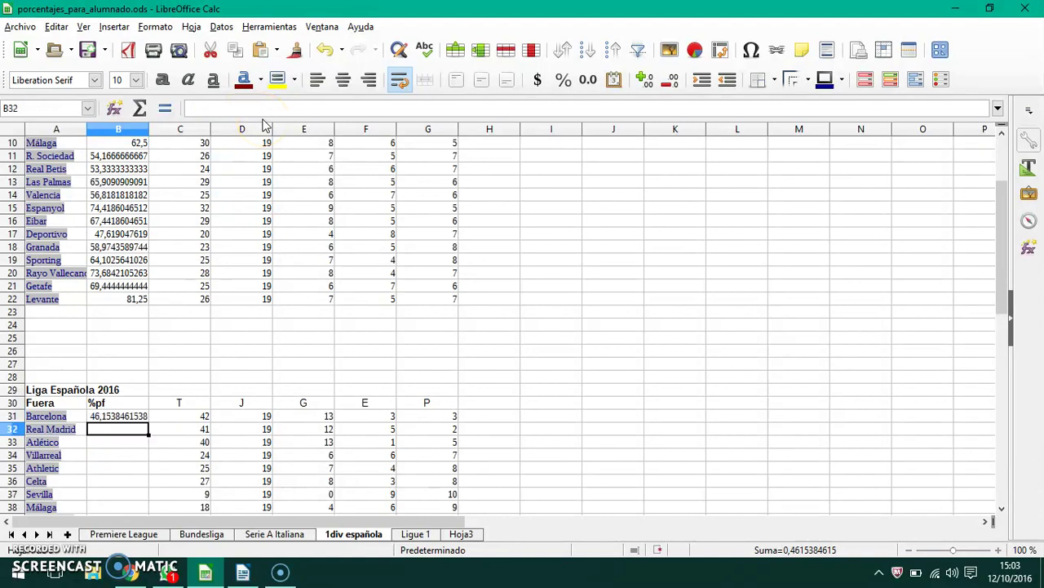
Fill the away percentage formula from B31 down through B50 for all the teams in the Fuera table.
{"action": "scroll", "coordinate": [175, 363], "scroll_direction": "down", "scroll_amount": 3}
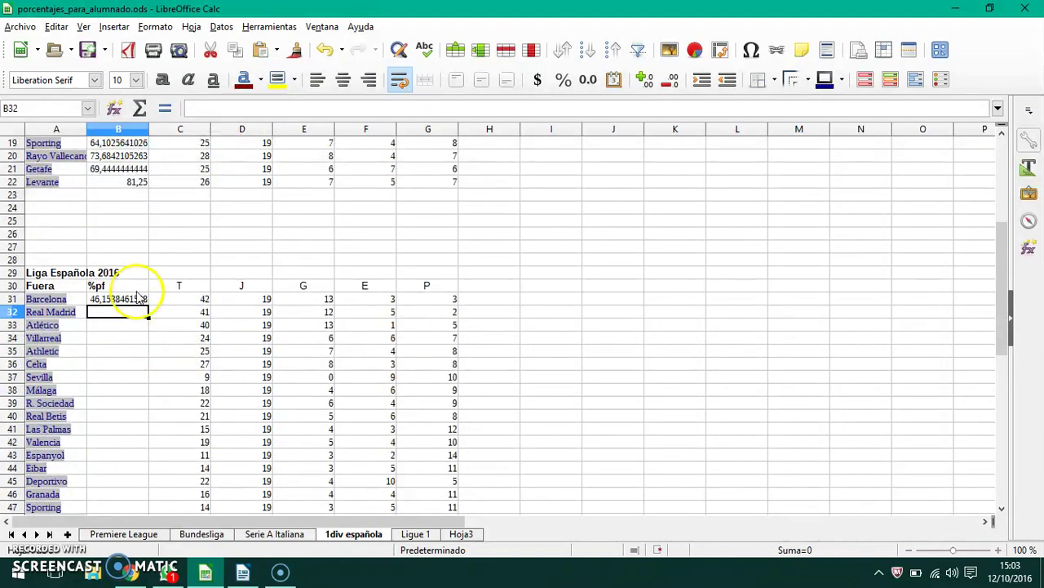
{"action": "scroll", "coordinate": [140, 245], "scroll_direction": "down", "scroll_amount": 2}
{"action": "left_click", "coordinate": [140, 222]}
{"action": "left_click_drag", "start_coordinate": [149, 228], "coordinate": [147, 473]}
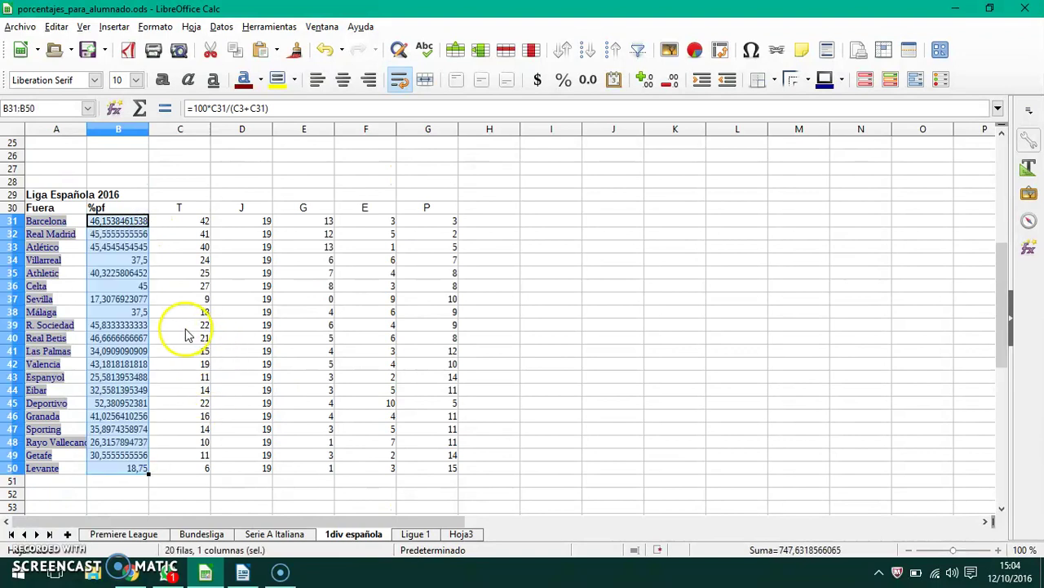
{"action": "left_click", "coordinate": [186, 326]}
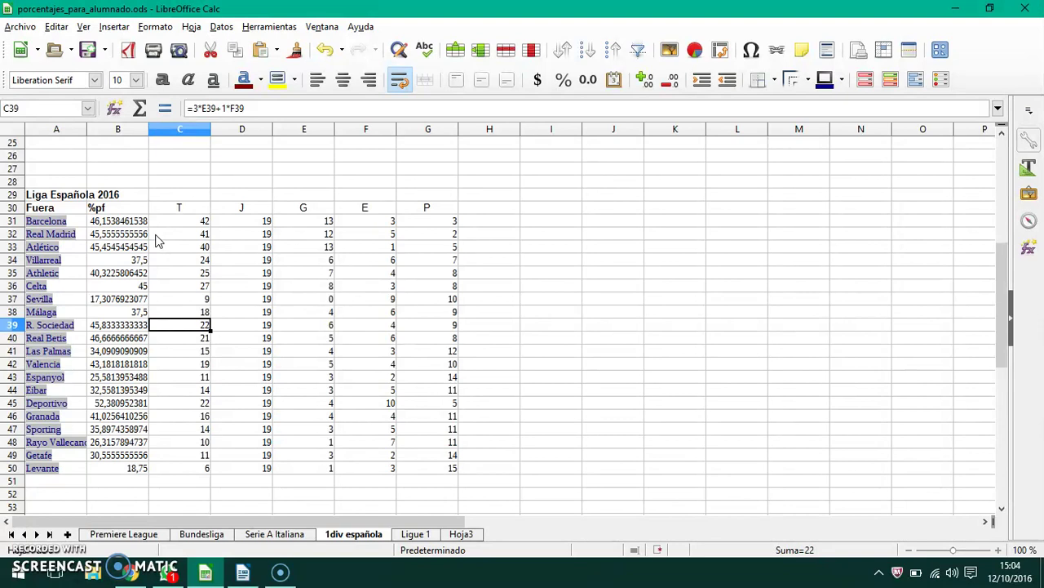
Enter the label Media in cell A24 below the Casa table.
{"action": "scroll", "coordinate": [151, 243], "scroll_direction": "up", "scroll_amount": 2}
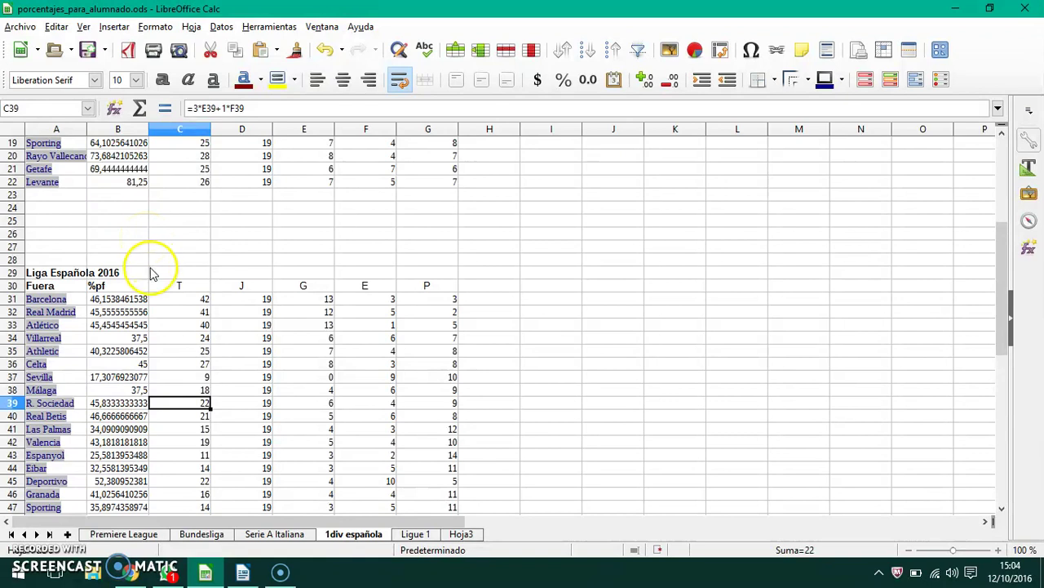
{"action": "scroll", "coordinate": [148, 262], "scroll_direction": "up", "scroll_amount": 4}
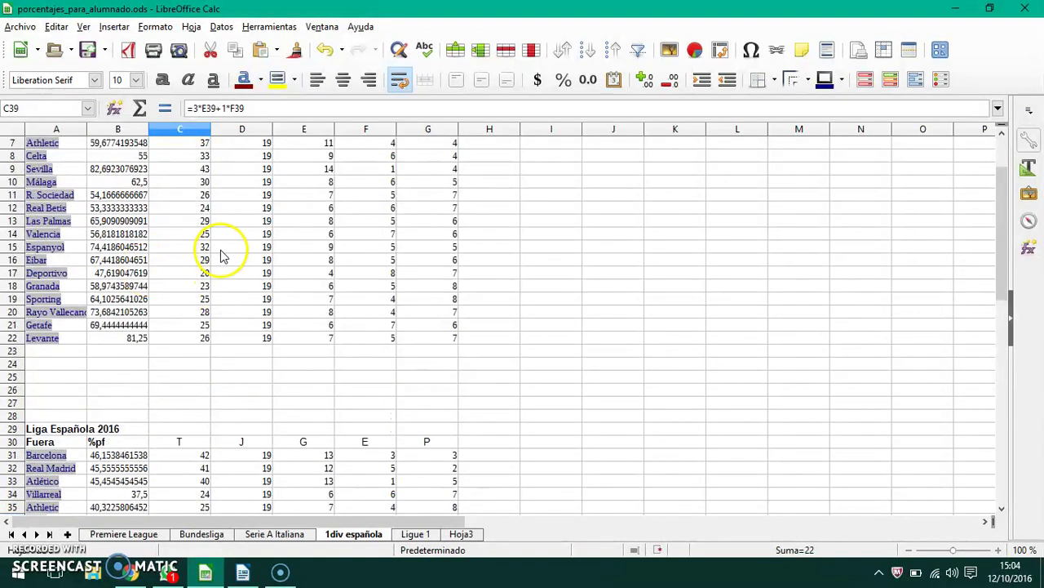
{"action": "scroll", "coordinate": [220, 260], "scroll_direction": "down", "scroll_amount": 1}
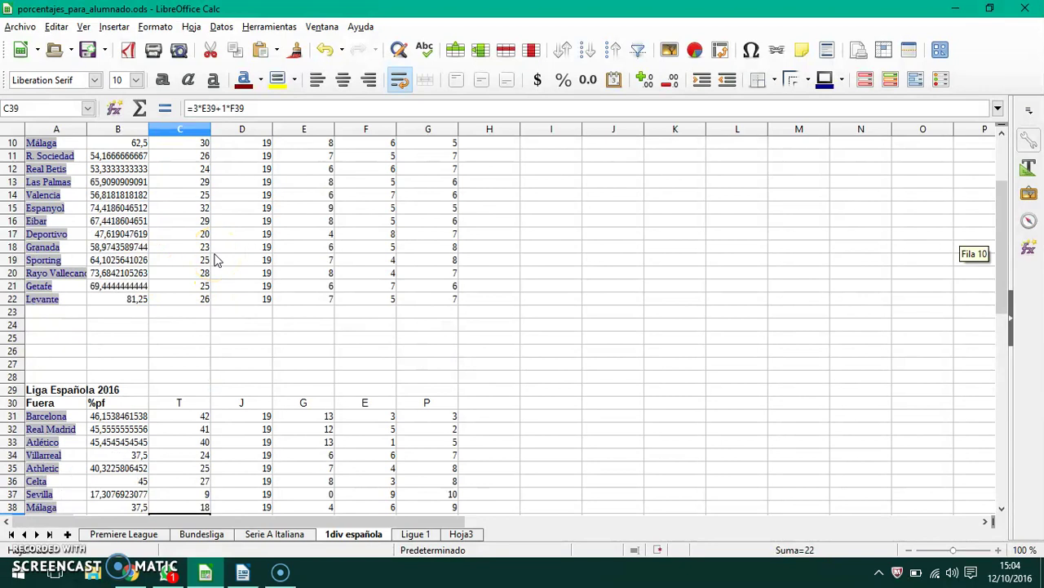
{"action": "scroll", "coordinate": [226, 258], "scroll_direction": "up", "scroll_amount": 3}
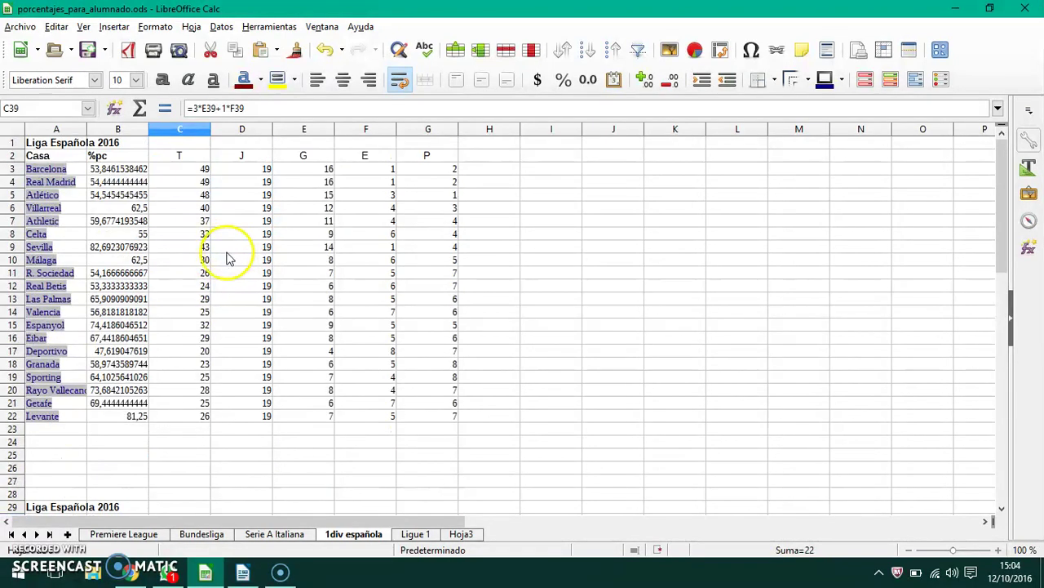
{"action": "left_click", "coordinate": [84, 442]}
{"action": "type", "text": "Media"}
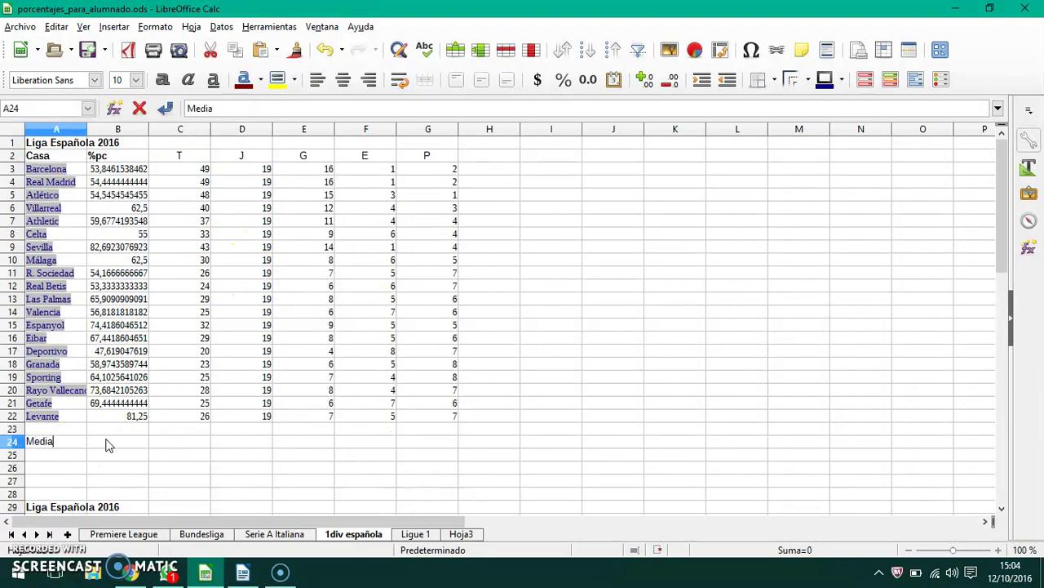
{"action": "key", "text": "Return"}
Enter the formula =PROMEDIO(B3:B22) in cell B24 to average the teams' home percentages.
{"action": "left_click", "coordinate": [117, 438]}
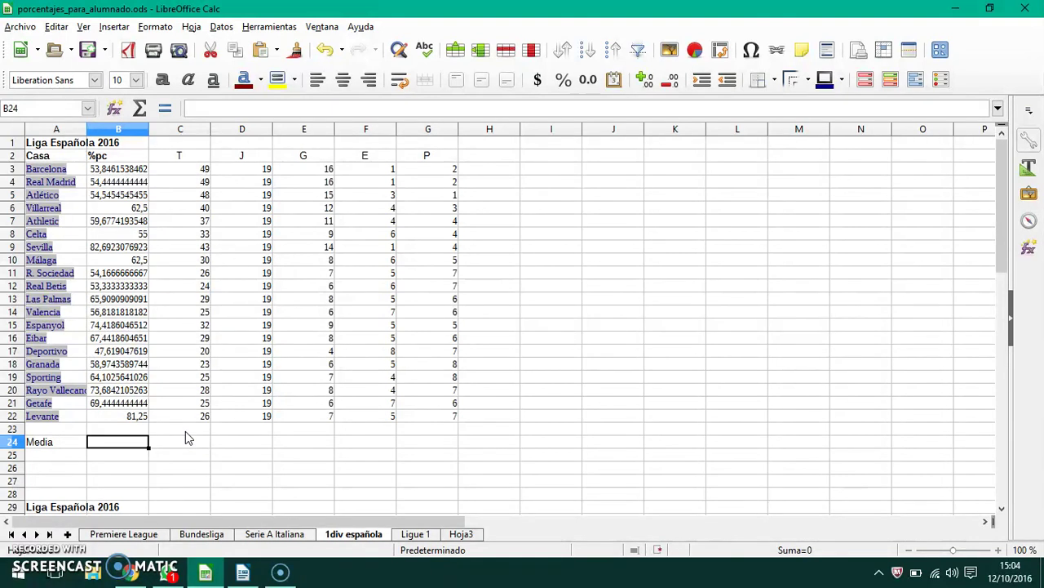
{"action": "type", "text": "=promedio("}
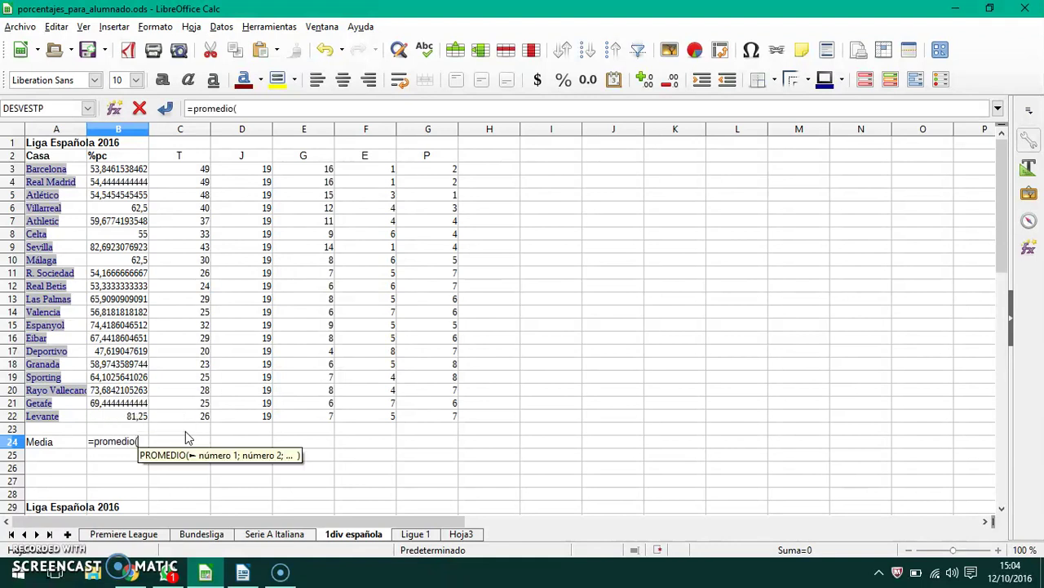
{"action": "left_click_drag", "start_coordinate": [114, 169], "coordinate": [124, 421]}
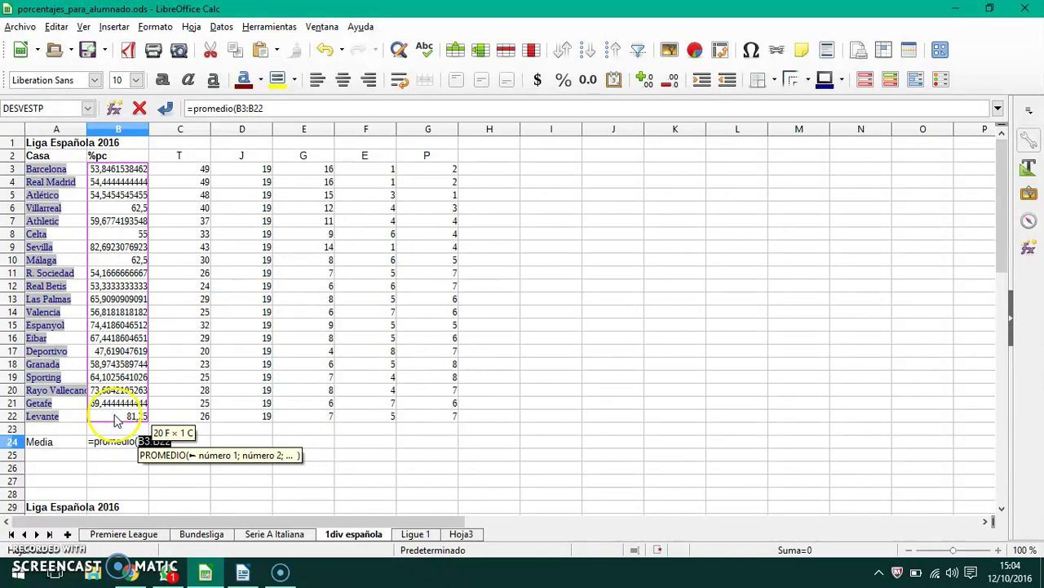
{"action": "left_click", "coordinate": [268, 108]}
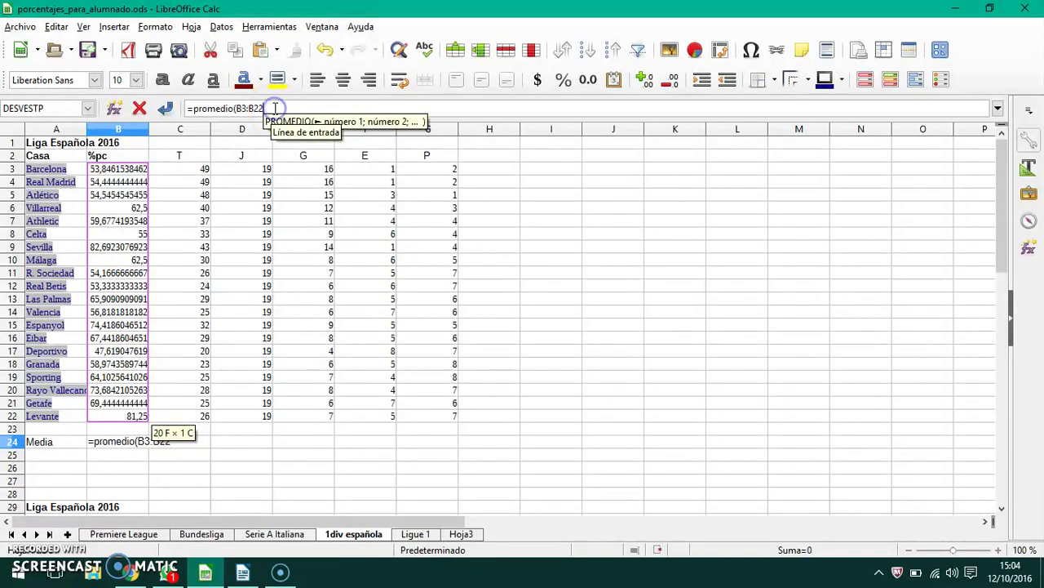
{"action": "left_click", "coordinate": [268, 107]}
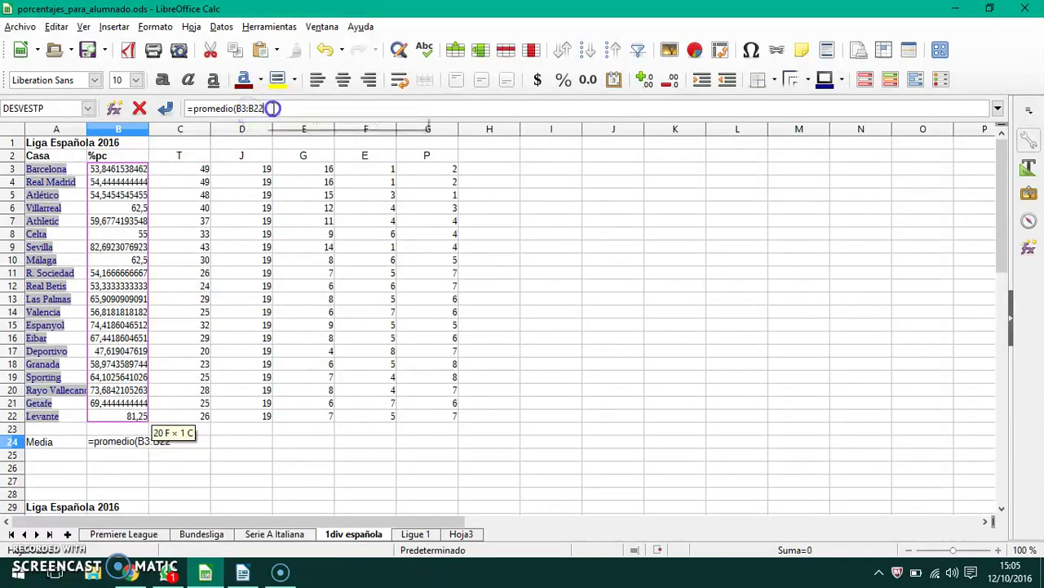
{"action": "type", "text": ")"}
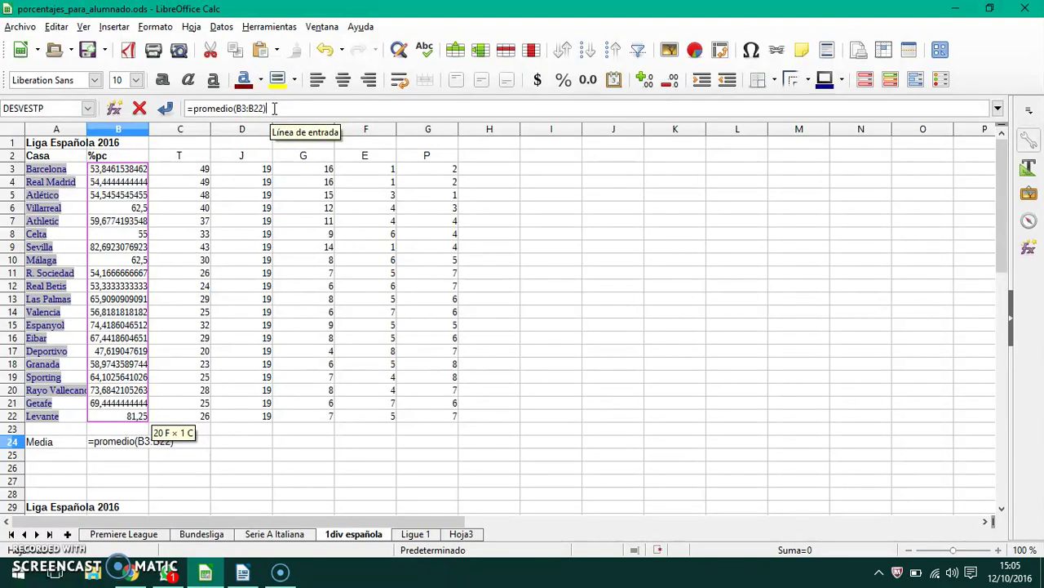
{"action": "key", "text": "Return"}
{"action": "left_click", "coordinate": [137, 441]}
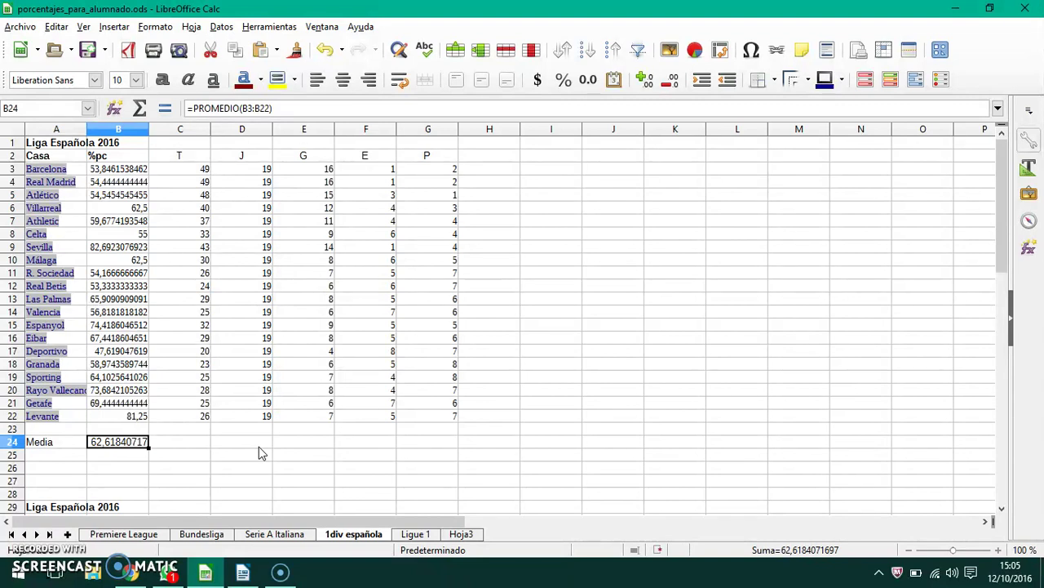
{"action": "left_click", "coordinate": [114, 444]}
{"action": "scroll", "coordinate": [118, 301], "scroll_direction": "down", "scroll_amount": 2}
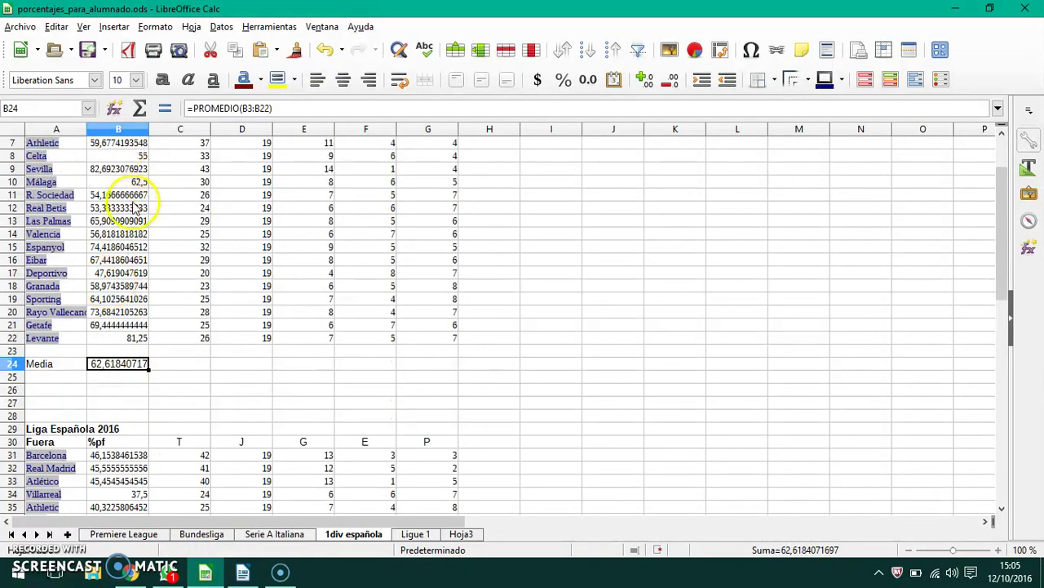
Review the home and away tables of the Spanish league and the layouts of the Serie A Italiana, Bundesliga and Premiere League sheets.
{"action": "scroll", "coordinate": [141, 230], "scroll_direction": "up", "scroll_amount": 2}
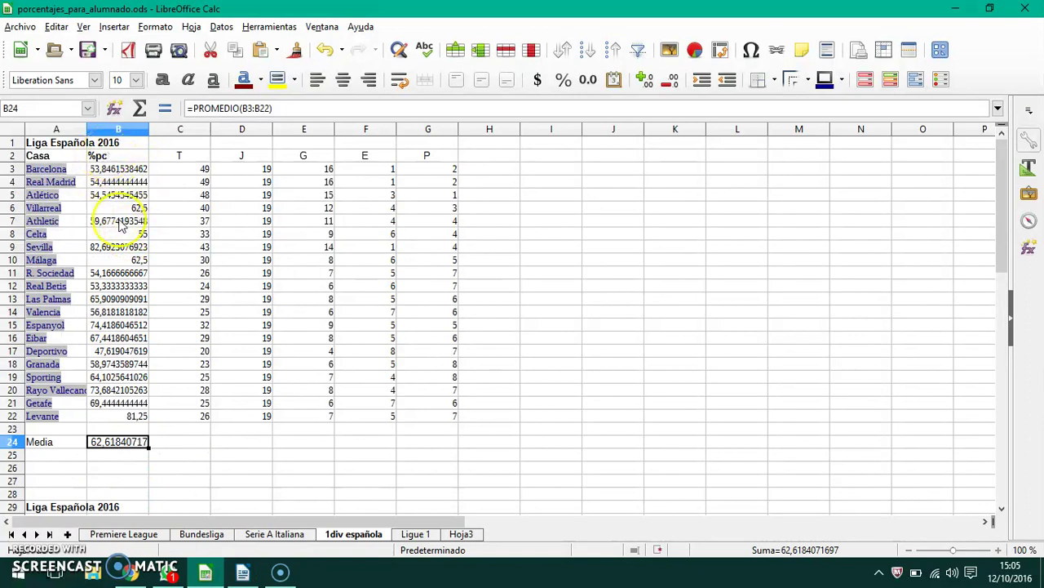
{"action": "scroll", "coordinate": [120, 233], "scroll_direction": "down", "scroll_amount": 9}
{"action": "scroll", "coordinate": [131, 326], "scroll_direction": "down", "scroll_amount": 2}
{"action": "left_click", "coordinate": [117, 375]}
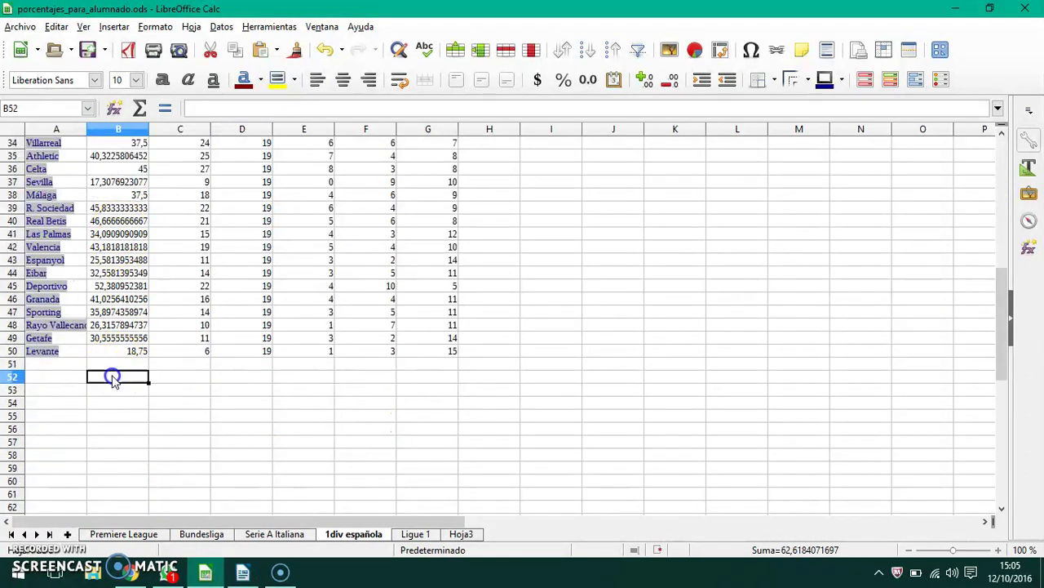
{"action": "scroll", "coordinate": [133, 280], "scroll_direction": "up", "scroll_amount": 2}
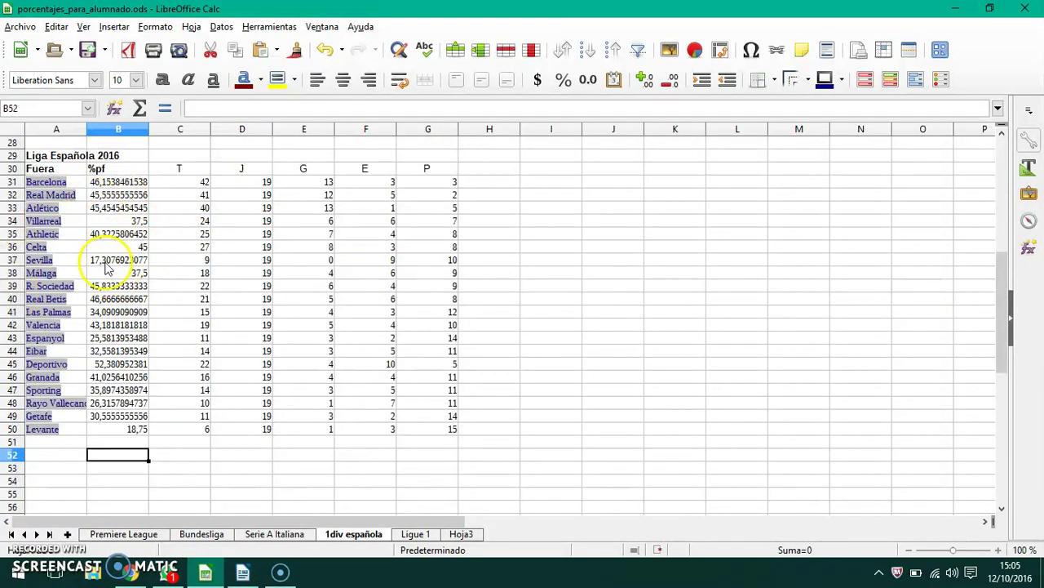
{"action": "left_click", "coordinate": [277, 539]}
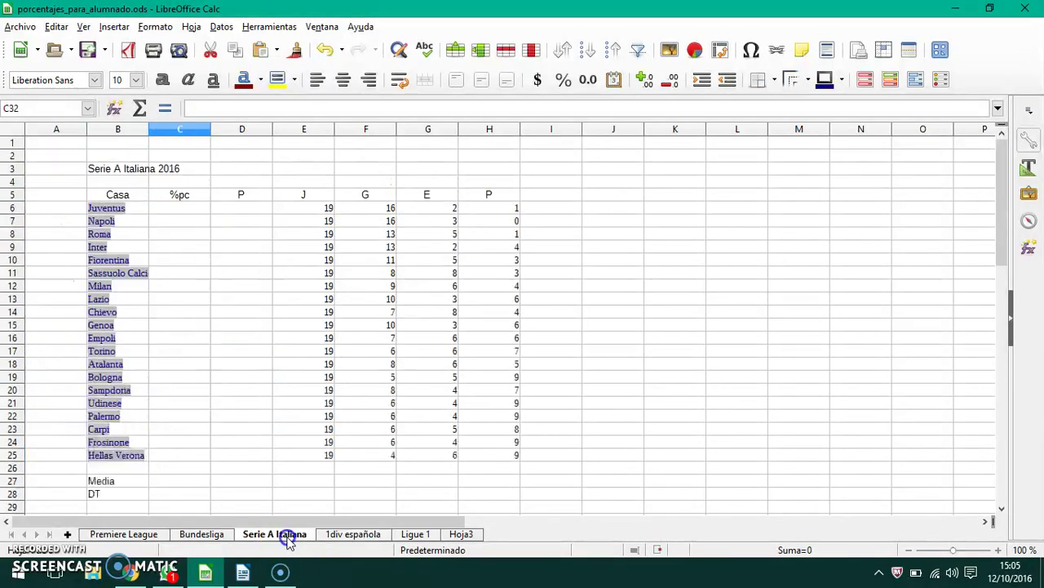
{"action": "left_click", "coordinate": [204, 539]}
{"action": "left_click", "coordinate": [147, 534]}
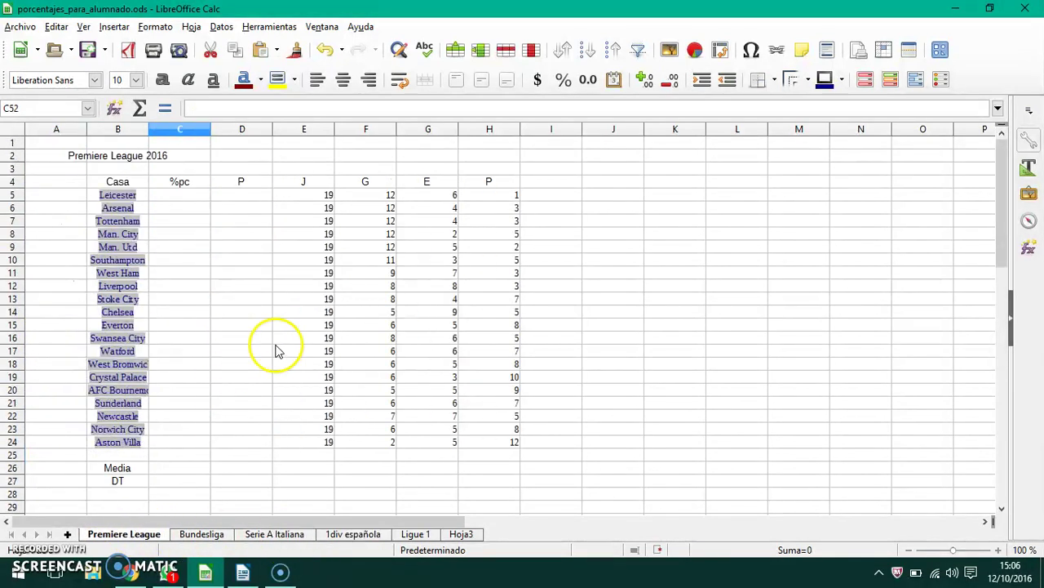
{"action": "left_click", "coordinate": [188, 197]}
{"action": "left_click", "coordinate": [189, 219]}
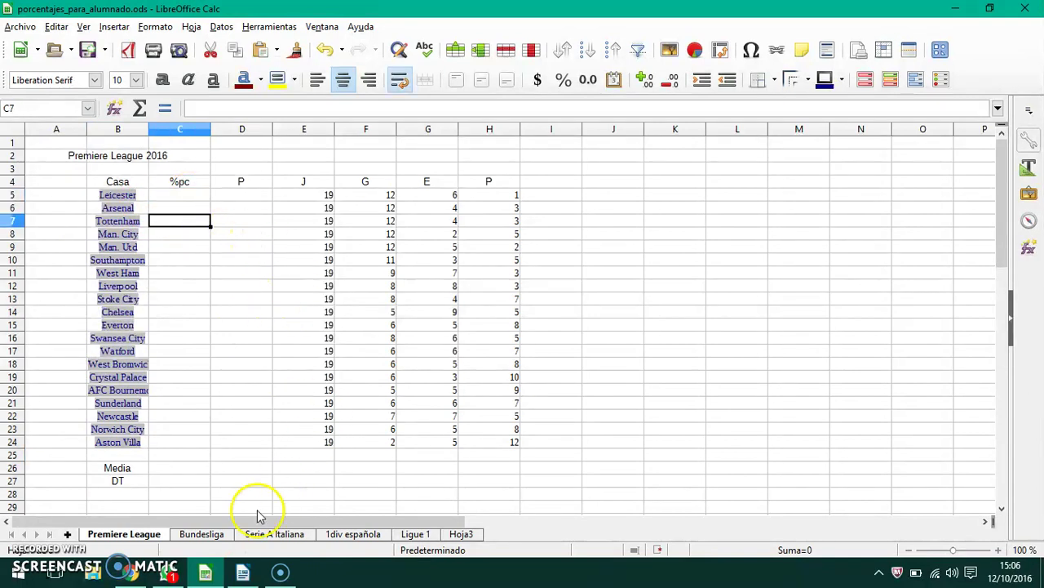
Examine the comparison table on Hoja3, from the Bundesliga row to the 1ºDiv española row.
{"action": "left_click", "coordinate": [461, 533]}
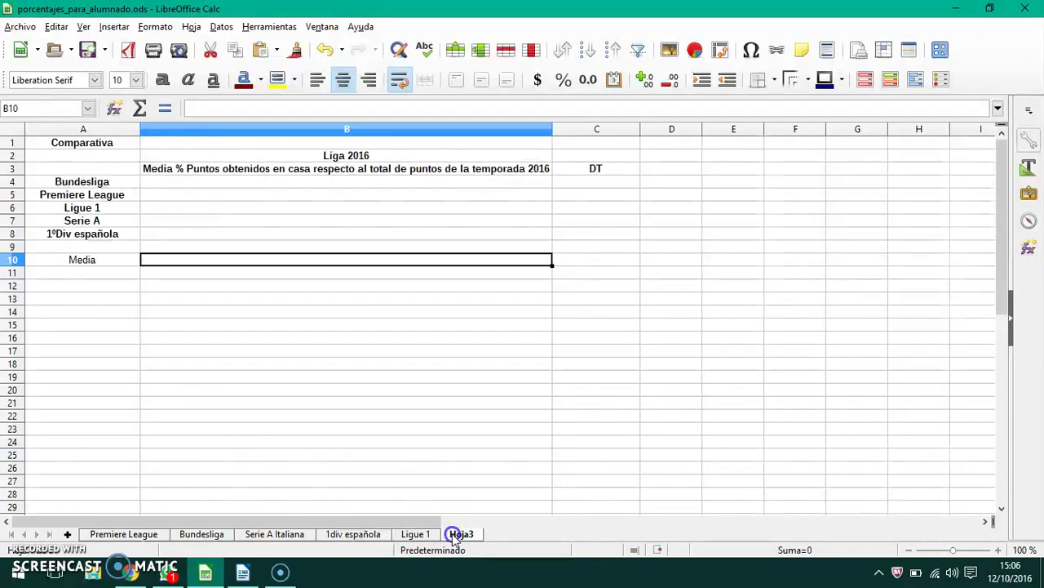
{"action": "left_click", "coordinate": [228, 186]}
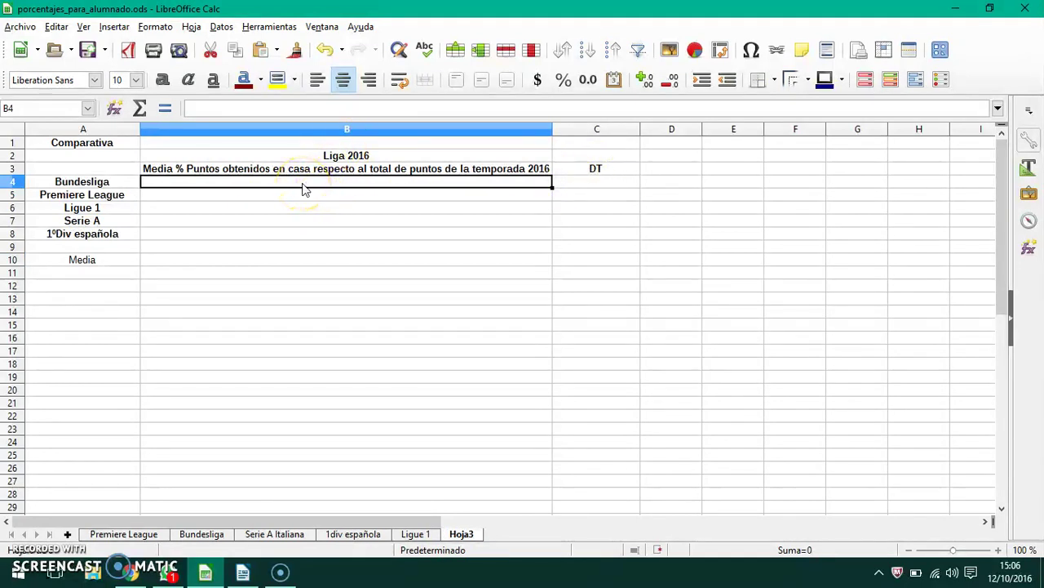
{"action": "left_click", "coordinate": [200, 235]}
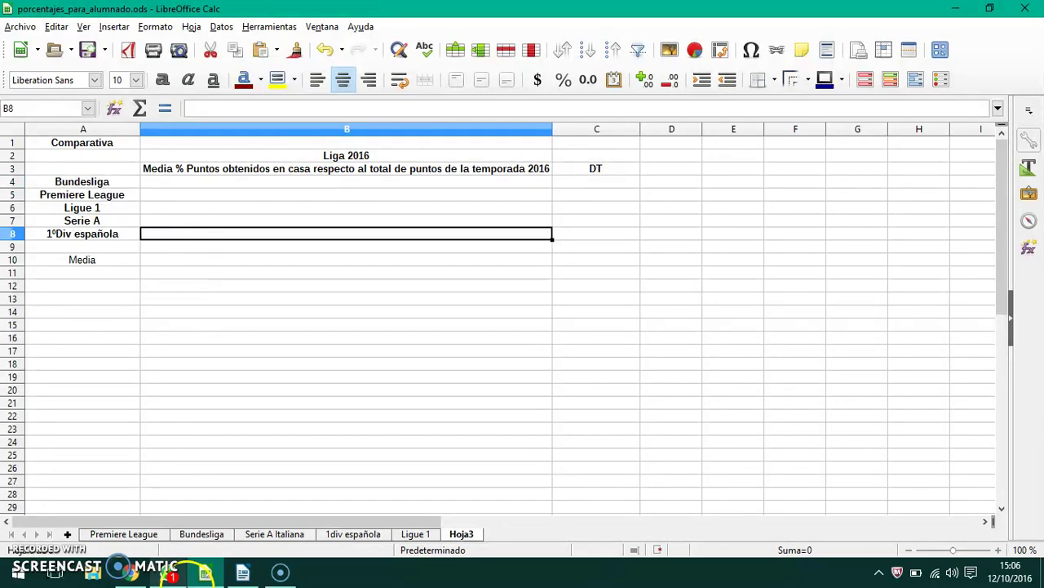
{"action": "left_click", "coordinate": [214, 576]}
{"action": "left_click", "coordinate": [214, 576]}
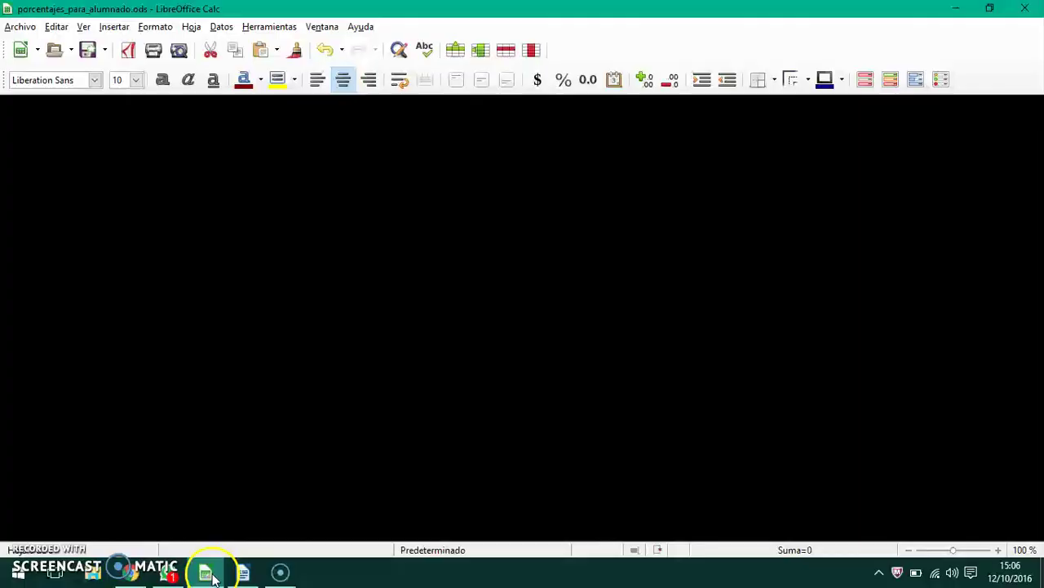
Copy the home percentage average in B24 of the 1div española sheet and go to the comparison sheet Hoja3.
{"action": "left_click", "coordinate": [343, 534]}
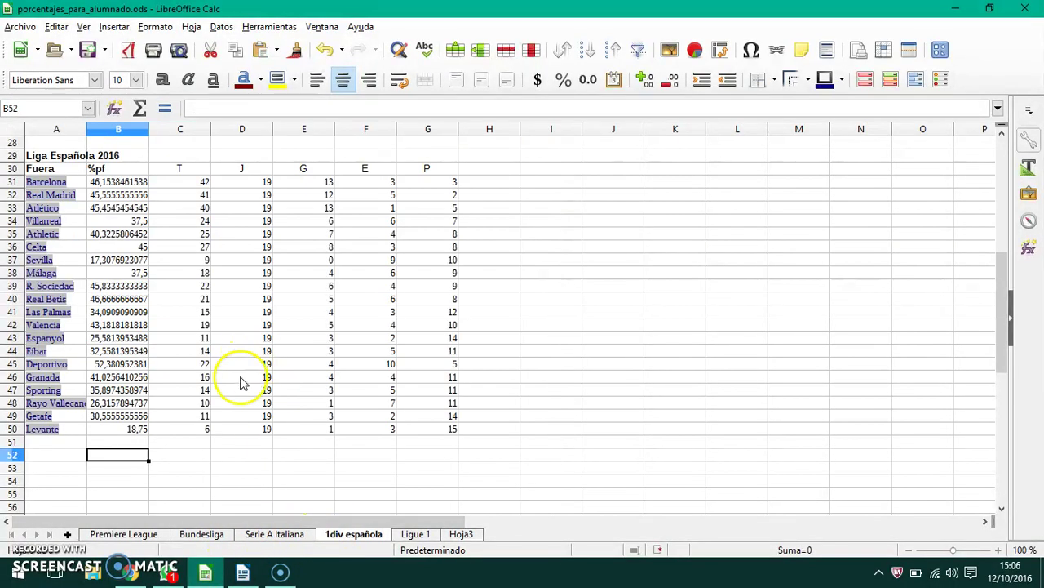
{"action": "scroll", "coordinate": [173, 368], "scroll_direction": "up", "scroll_amount": 6}
{"action": "scroll", "coordinate": [173, 367], "scroll_direction": "up", "scroll_amount": 2}
{"action": "left_click", "coordinate": [133, 401]}
{"action": "right_click", "coordinate": [133, 401]}
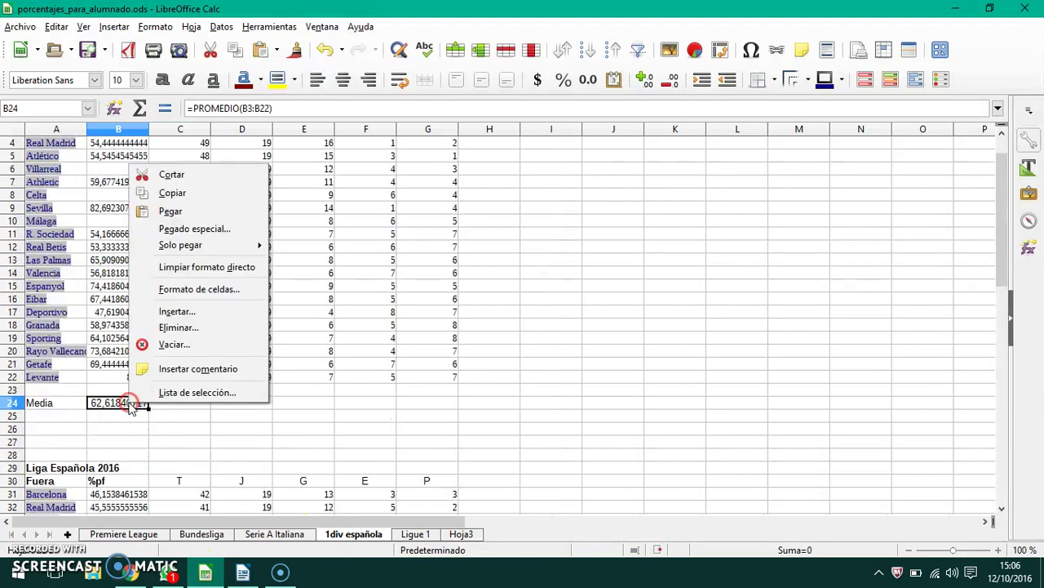
{"action": "left_click", "coordinate": [155, 193]}
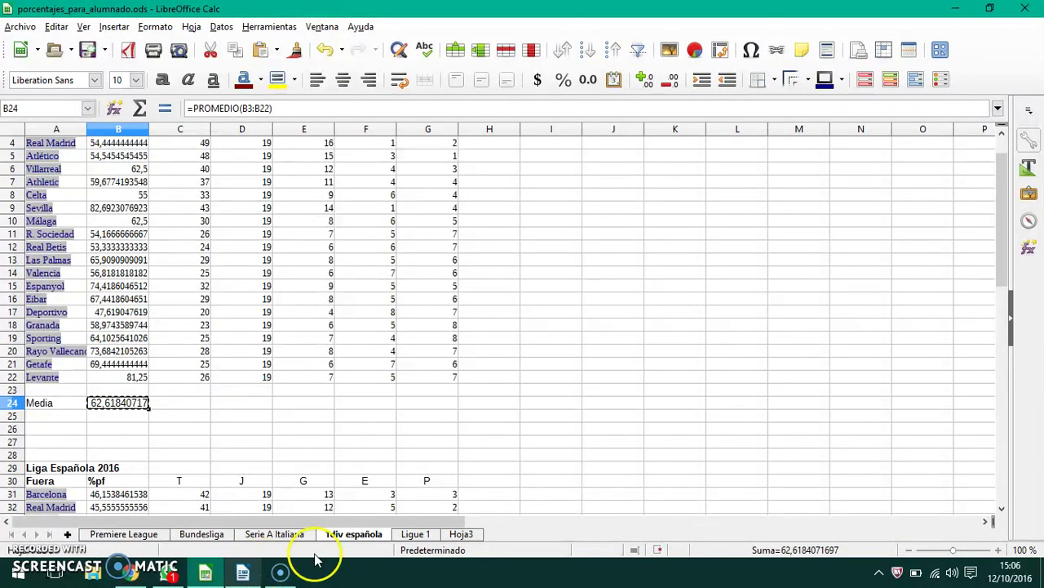
{"action": "left_click", "coordinate": [413, 533]}
{"action": "scroll", "coordinate": [289, 213], "scroll_direction": "up", "scroll_amount": 5}
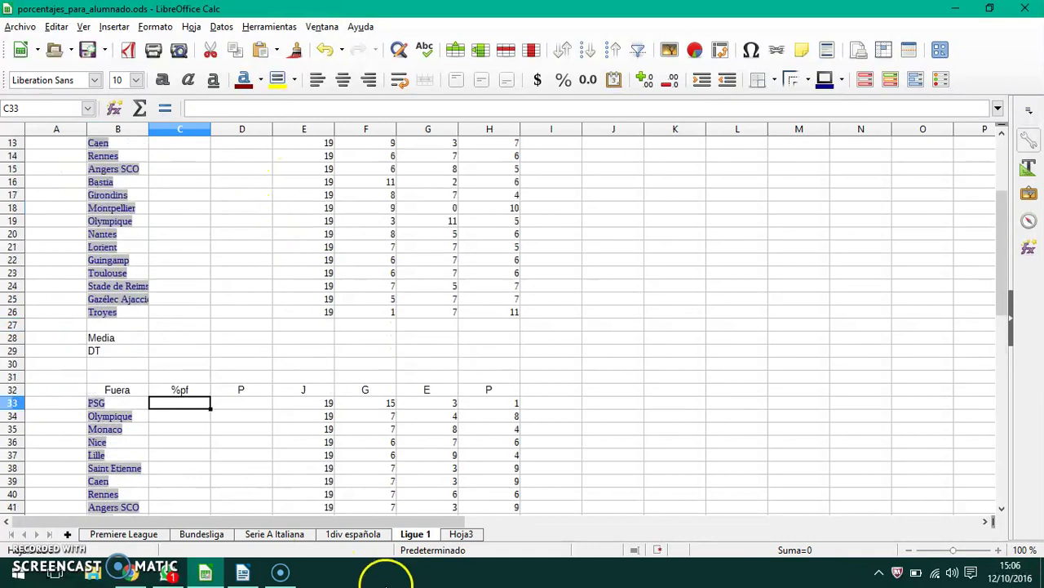
{"action": "scroll", "coordinate": [419, 501], "scroll_direction": "up", "scroll_amount": 4}
{"action": "left_click", "coordinate": [459, 533]}
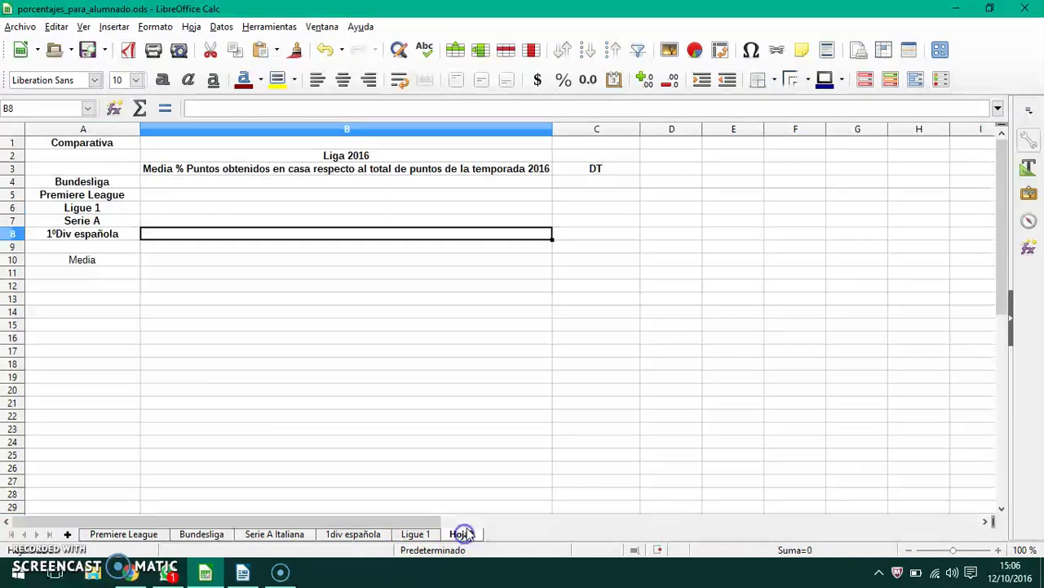
Try a plain paste of the copied average into B8 for 1ºDiv española, and delete the cell's contents.
{"action": "left_click", "coordinate": [241, 237]}
{"action": "key", "text": "ctrl+v"}
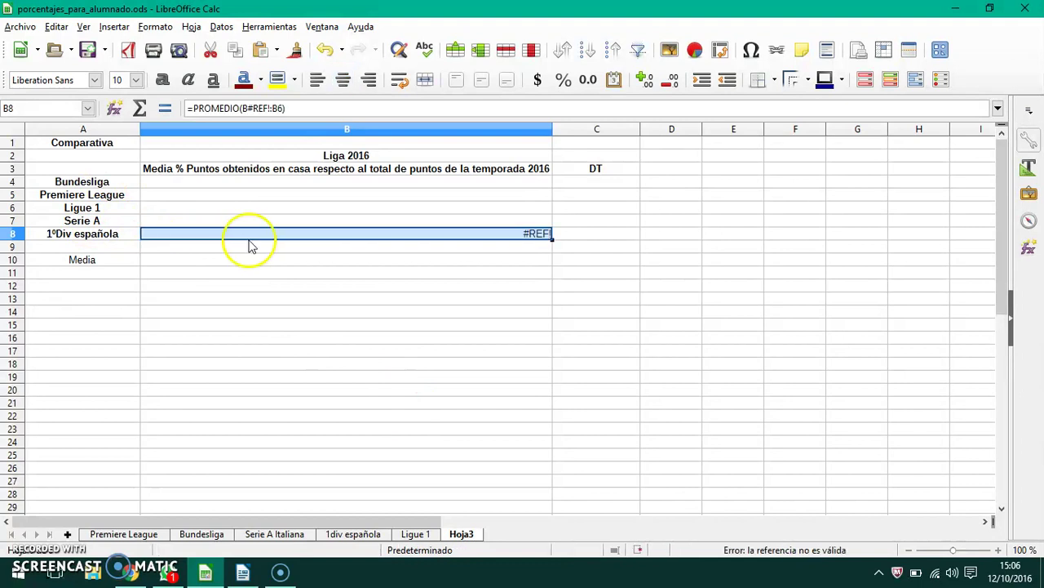
{"action": "key", "text": "BackSpace"}
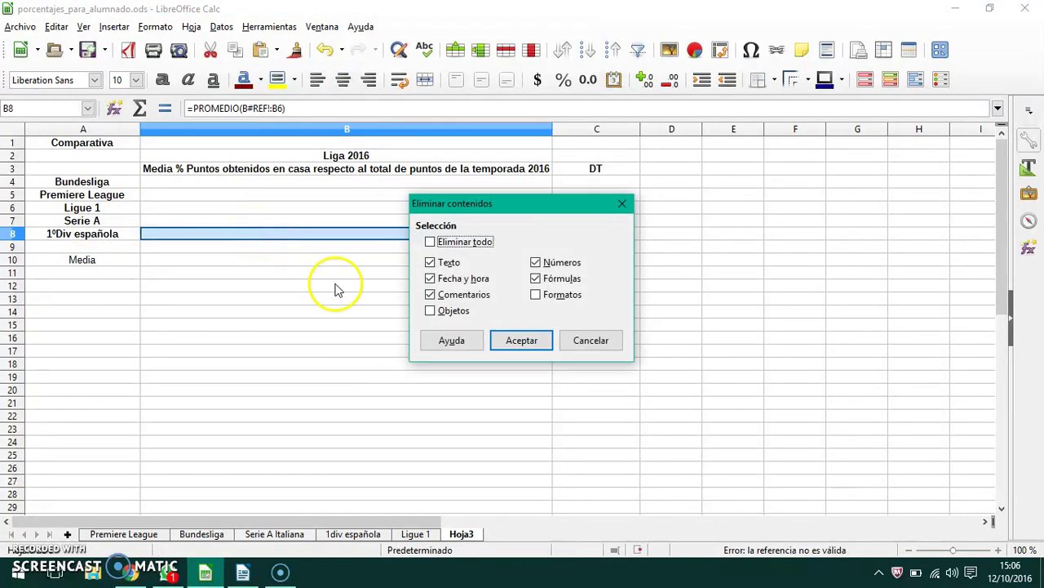
{"action": "left_click", "coordinate": [512, 346]}
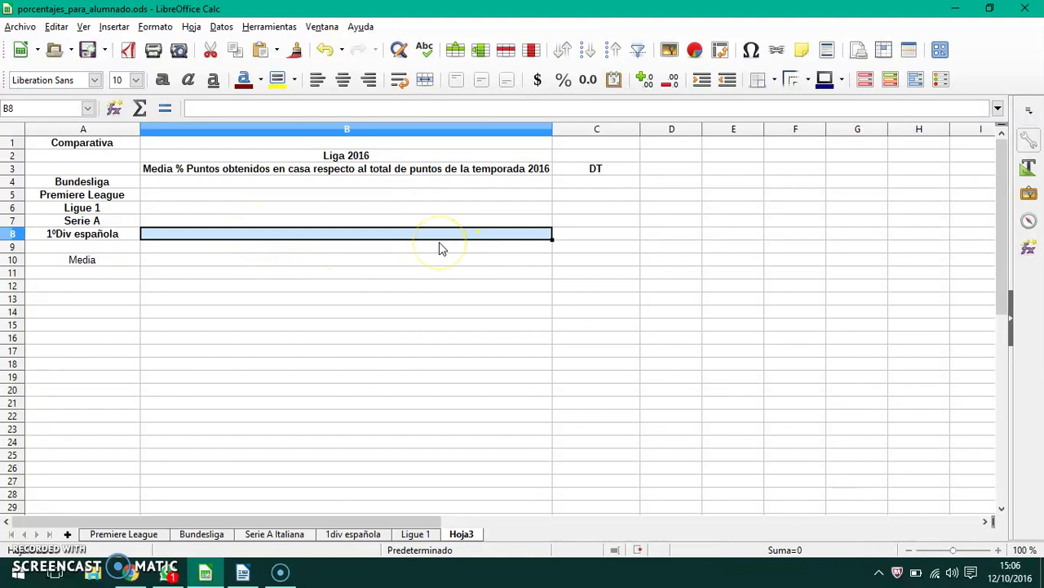
Paste the copied average into B8 of Hoja3 with Paste Special, including only text and numbers and no formulas.
{"action": "left_click", "coordinate": [57, 27]}
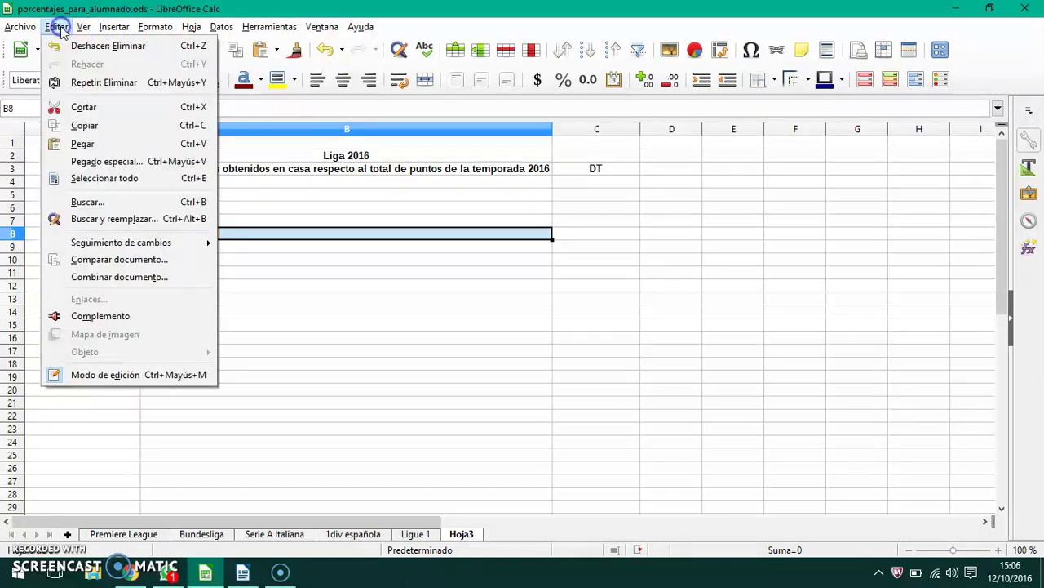
{"action": "left_click", "coordinate": [88, 167]}
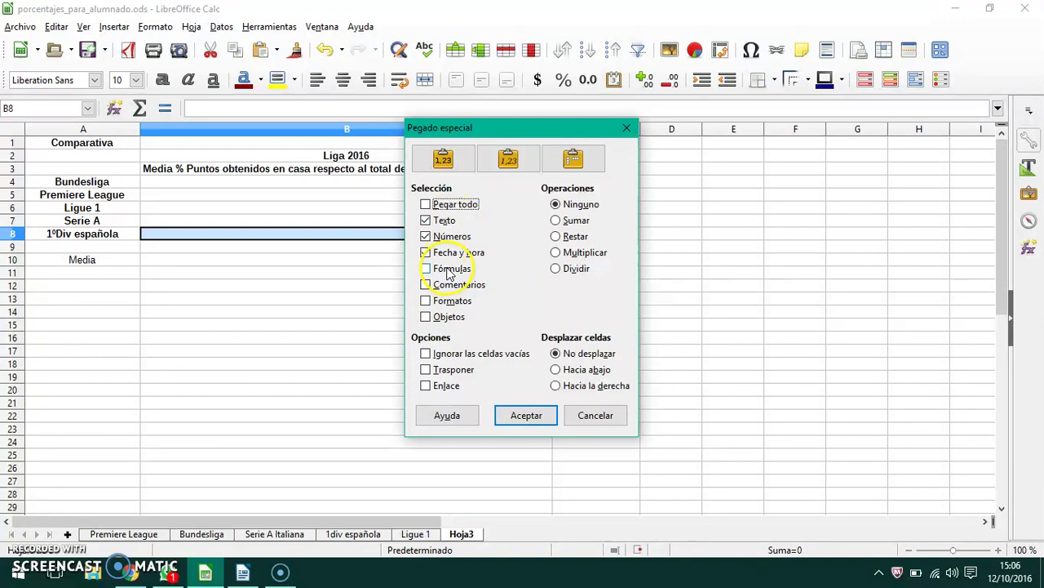
{"action": "left_click", "coordinate": [512, 416]}
{"action": "left_click", "coordinate": [466, 250]}
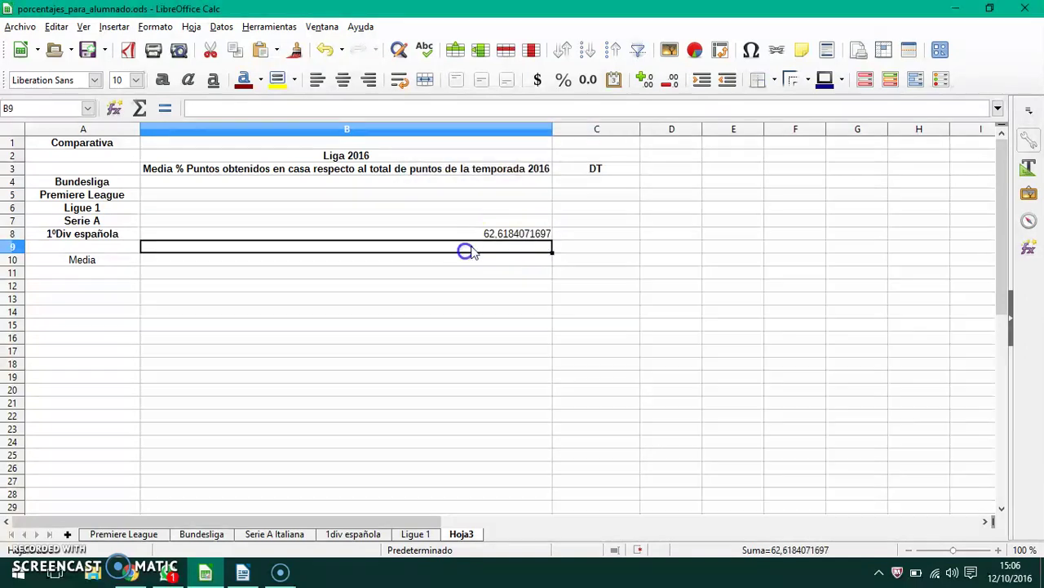
{"action": "left_click", "coordinate": [508, 235]}
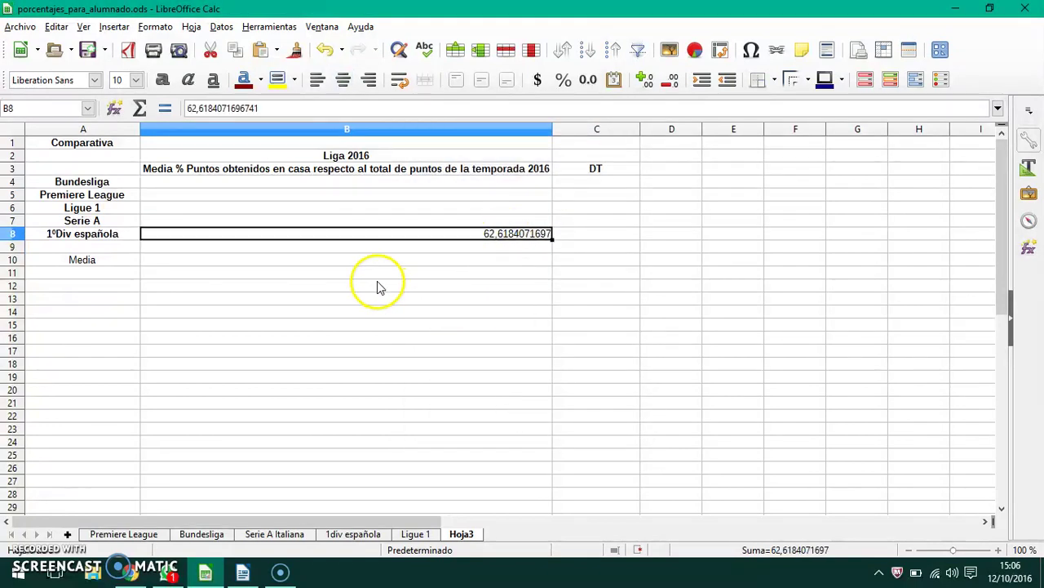